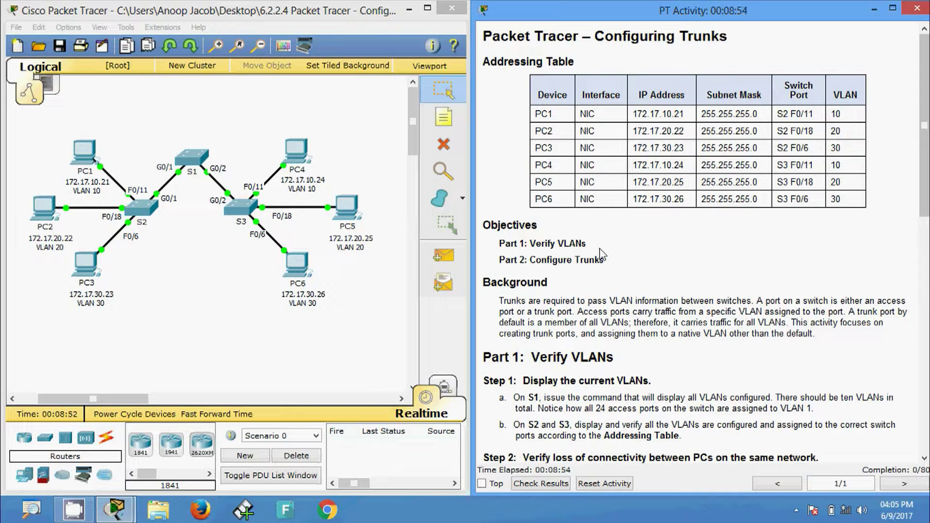
- Open the command line of switch S1 and enter privileged EXEC mode
scroll(601, 254, down, 1)
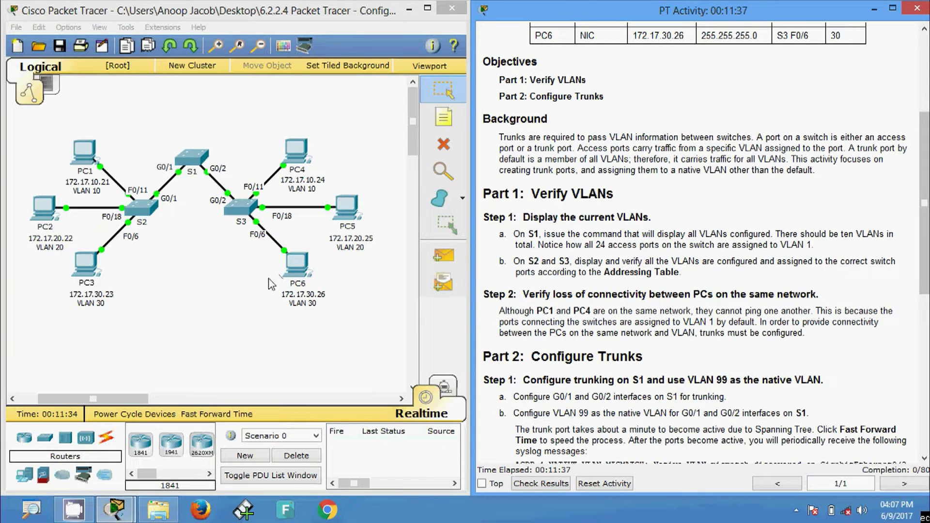
click(191, 160)
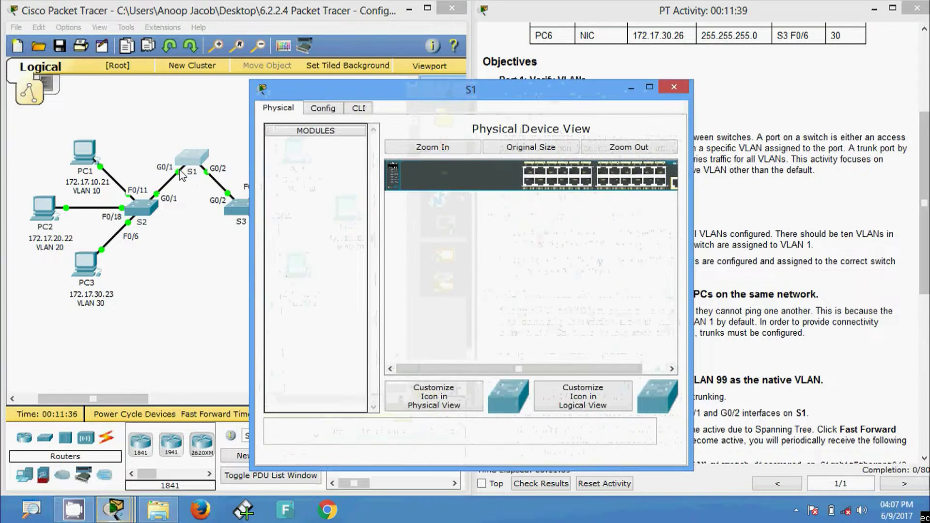
click(360, 110)
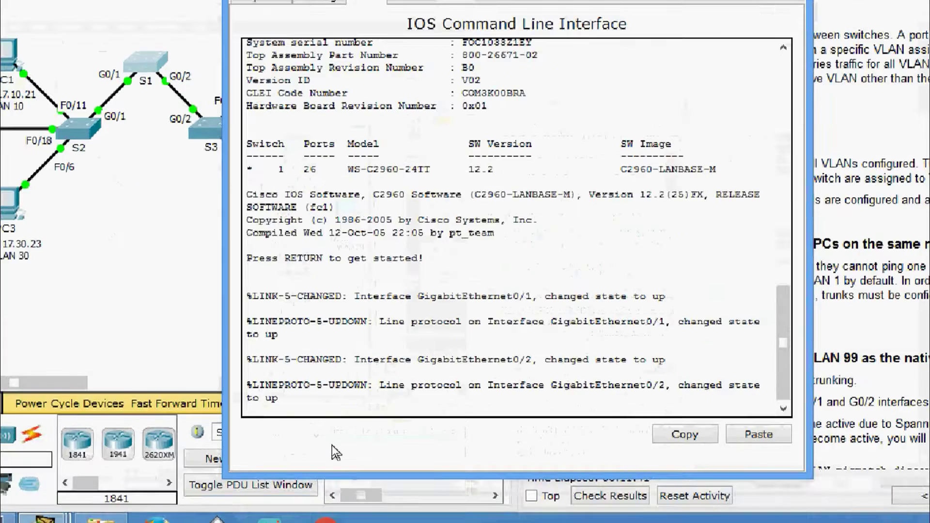
key(Return)
key(Return)
text(e)
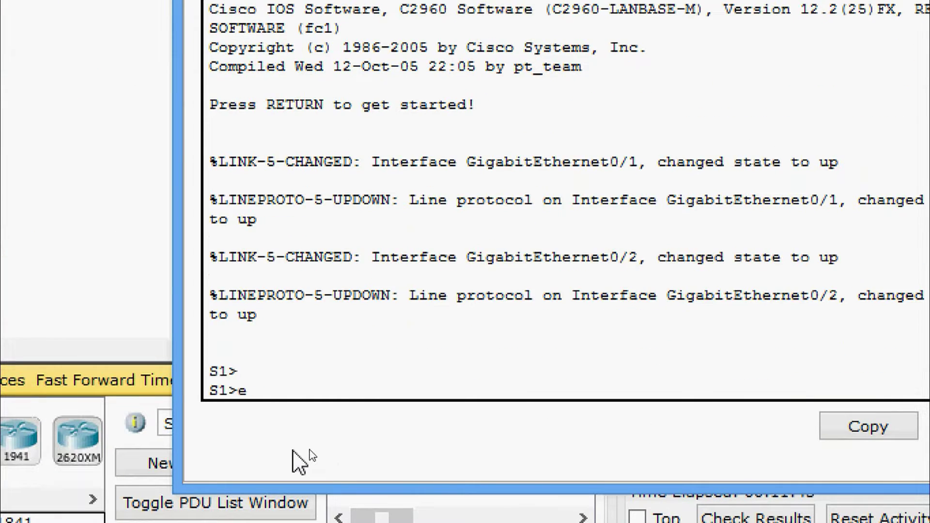
text(na)
key(Tab)
key(Return)
- Run show vlan on S1 and examine the listed VLANs and their port assignments
text(sh)
key(Tab)
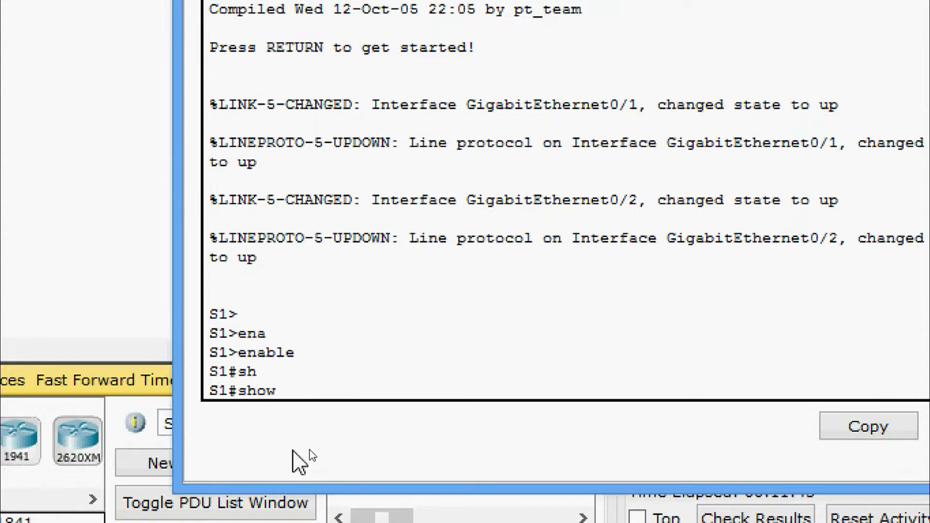
text(vl)
key(Tab)
key(Return)
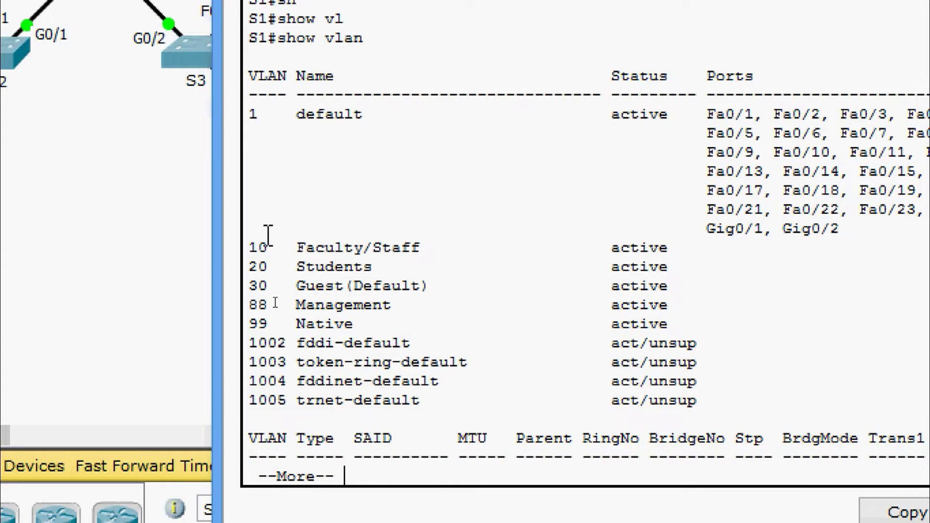
drag(258, 286, 268, 286)
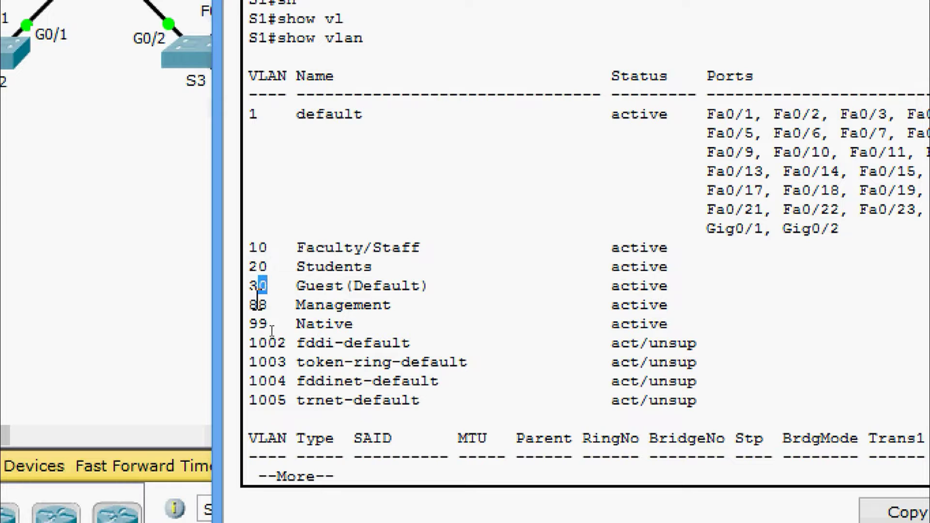
drag(258, 343, 306, 400)
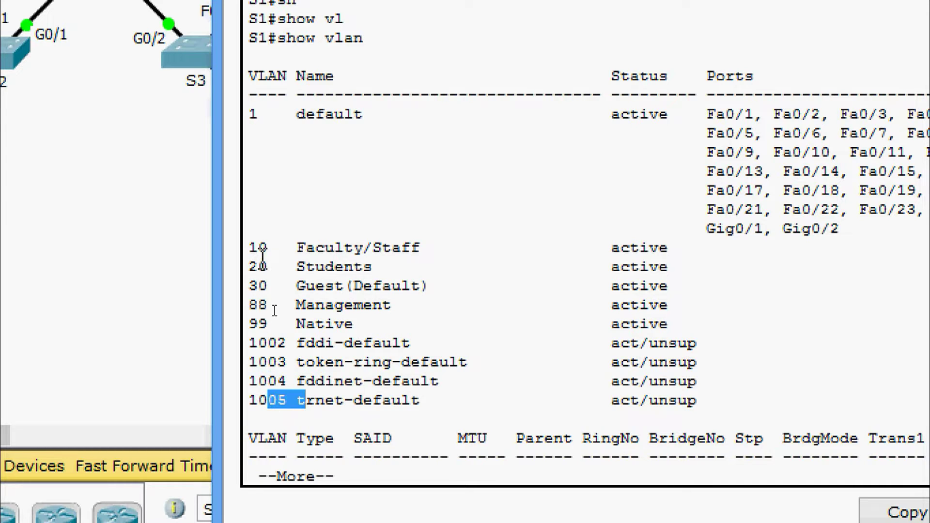
drag(252, 248, 680, 320)
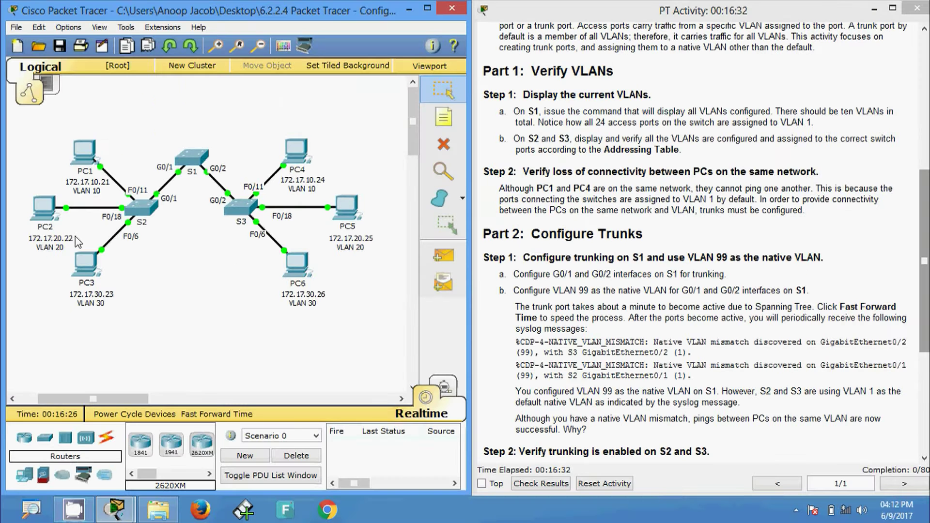
- Open the command line of switch S2 and enter privileged EXEC mode
click(143, 216)
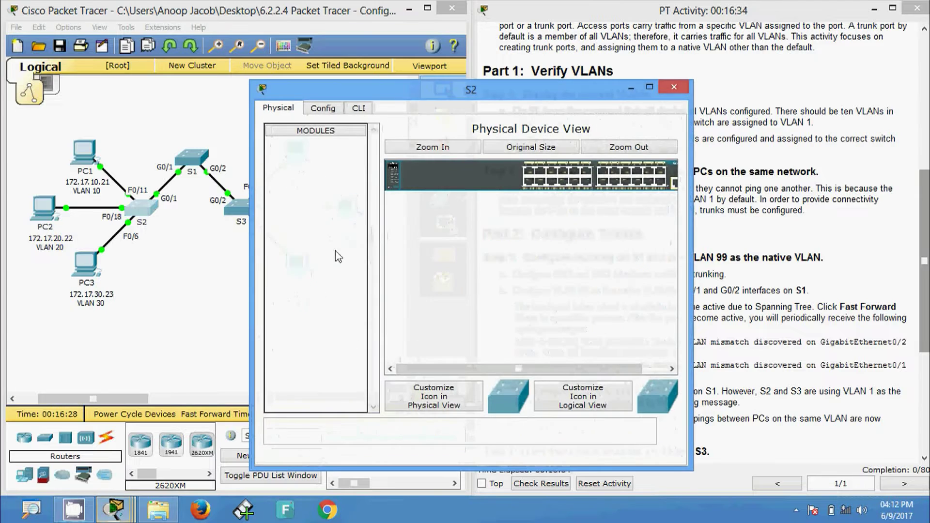
click(363, 107)
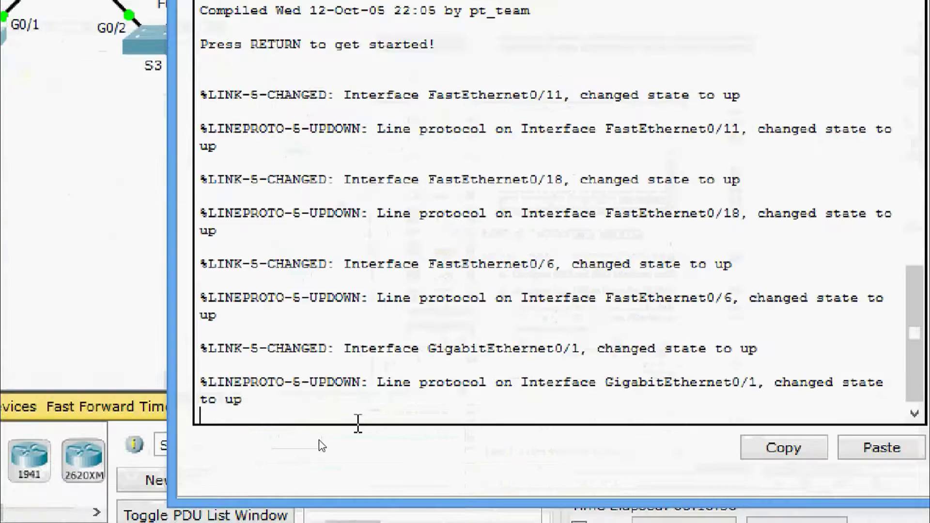
key(Return)
key(Return)
text(ena)
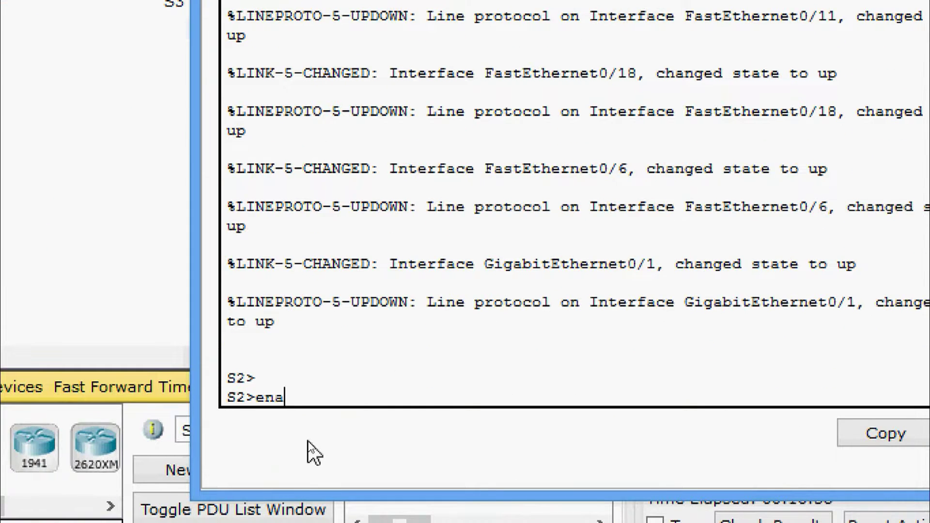
key(Tab)
key(Return)
- Display the brief VLAN table on S2 and check the ports assigned to VLANs 10, 20 and 30
text(sh)
key(Tab)
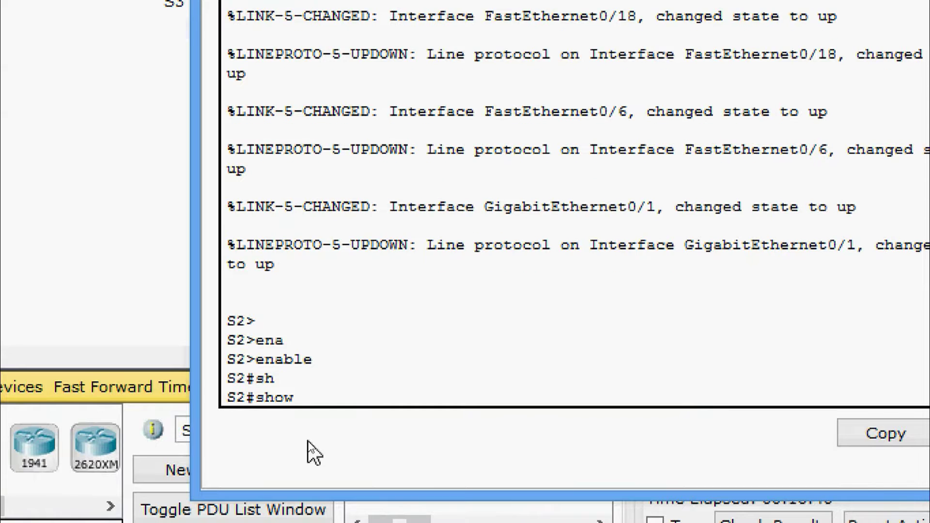
text(vl)
key(Tab)
text(b)
key(Return)
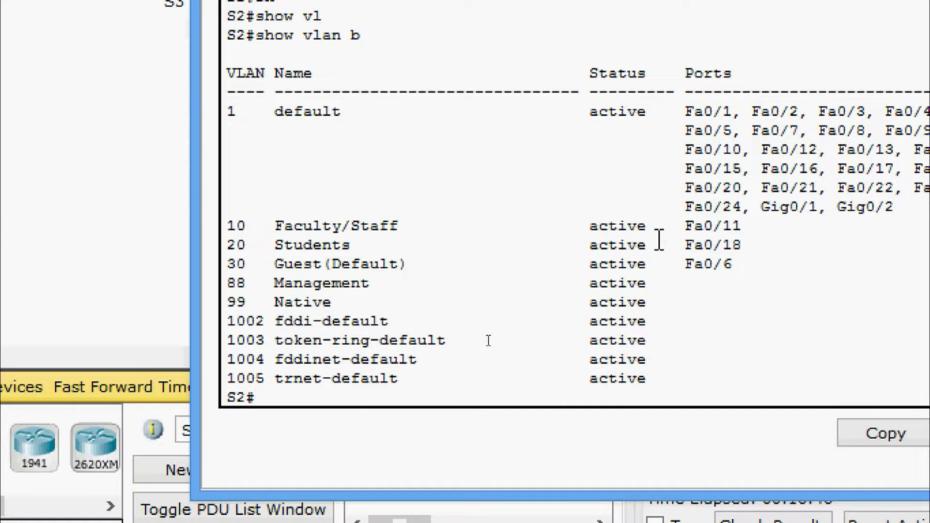
drag(684, 224, 739, 225)
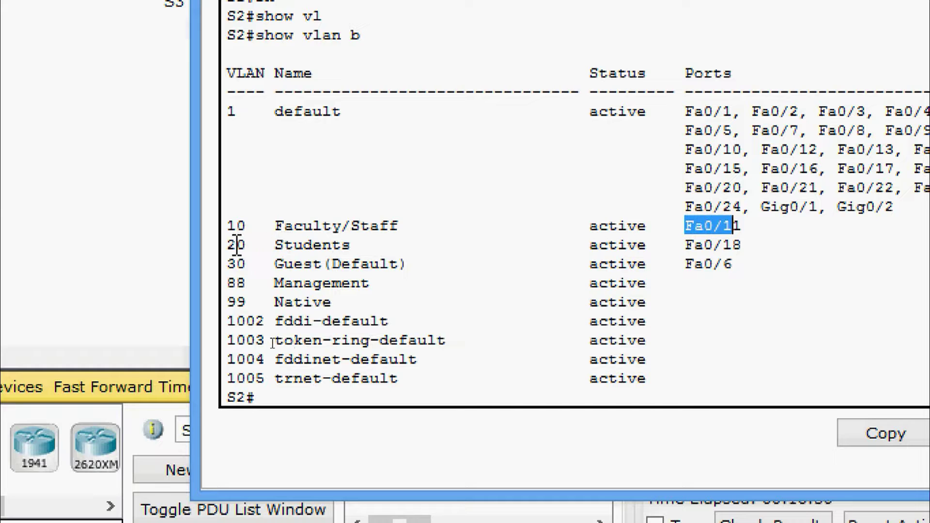
drag(231, 244, 741, 245)
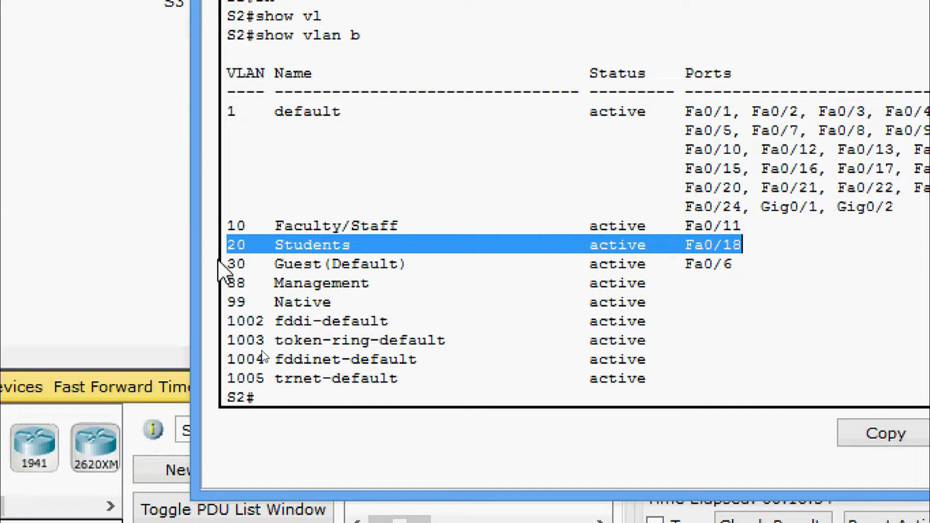
drag(227, 264, 747, 273)
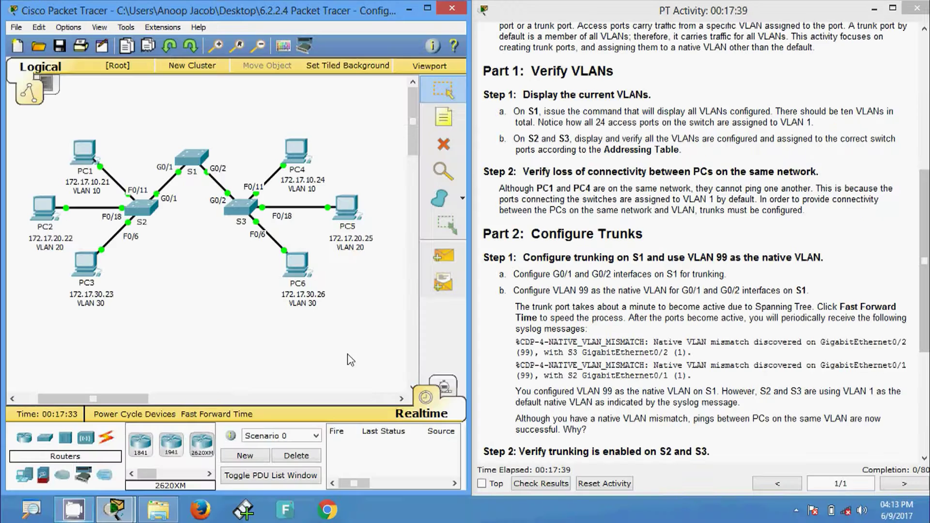
- Open the command line of switch S3 and enter privileged EXEC mode
click(239, 209)
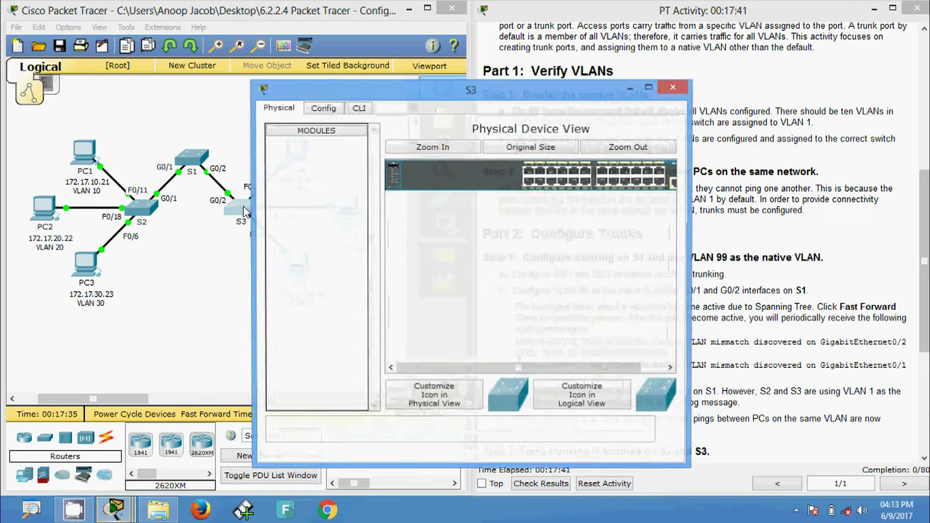
click(361, 107)
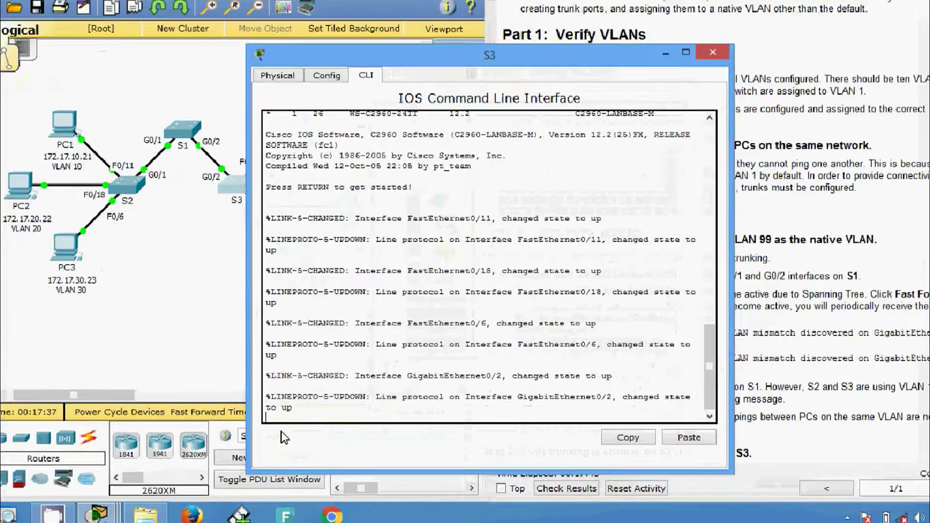
key(Return)
text(ena)
key(Tab)
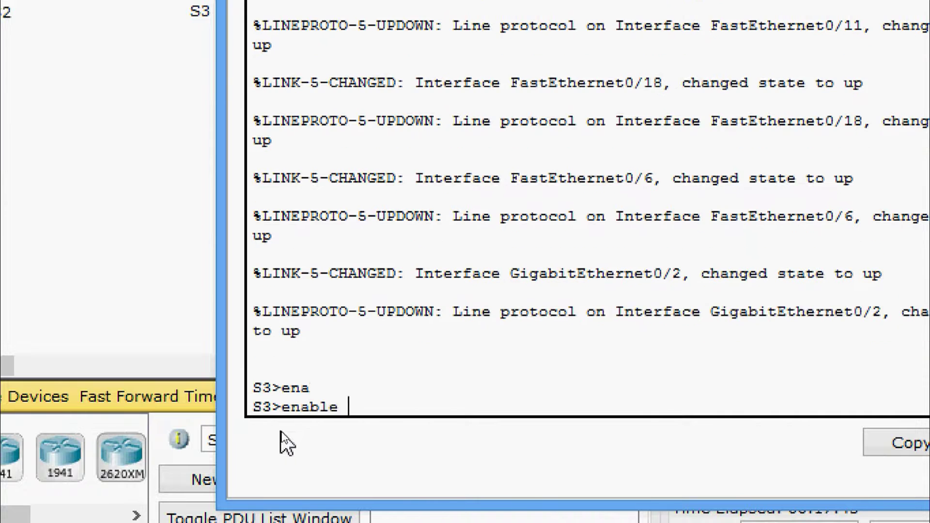
key(Return)
- Display the brief VLAN table on S3 and check the ports assigned to VLANs 10, 20 and 30
text(sh)
key(Tab)
text(vl)
key(Tab)
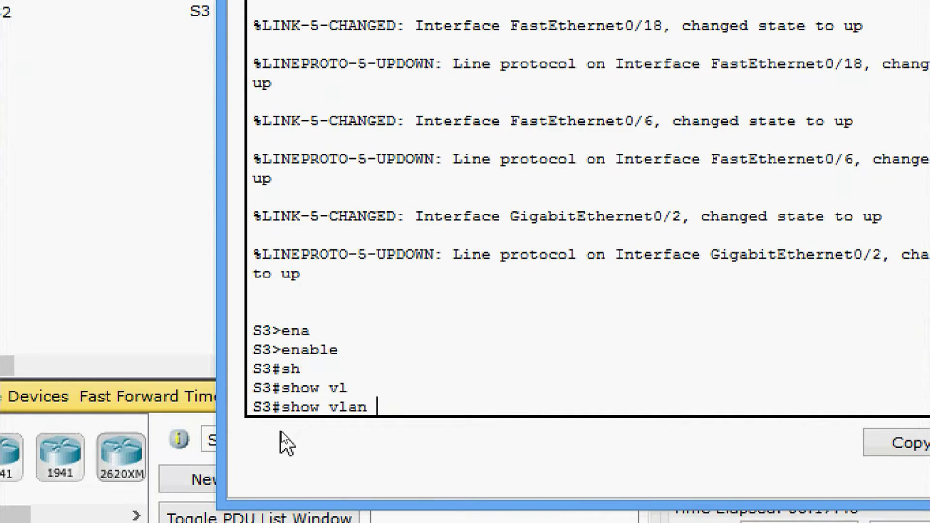
text(b)
key(Return)
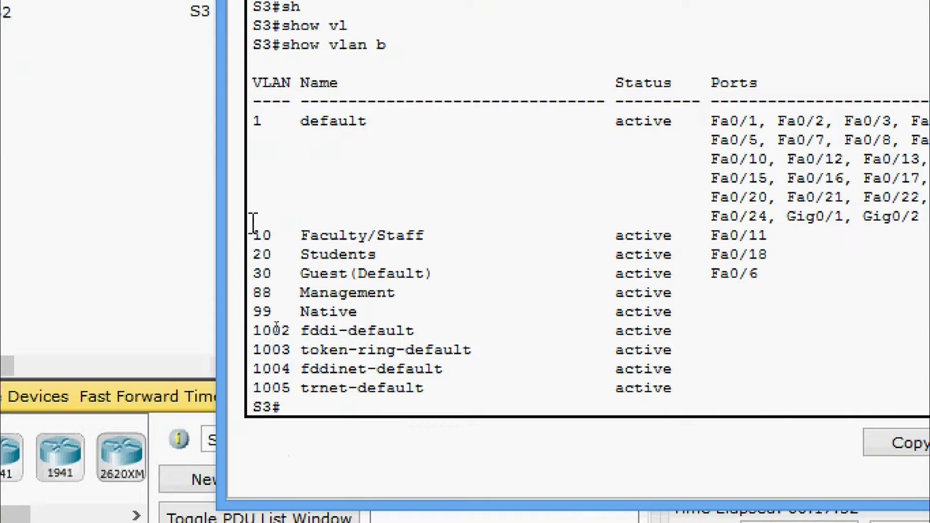
mouse_move(768, 235)
mouse_down()
mouse_move(253, 235)
mouse_move(504, 253)
mouse_move(768, 254)
mouse_up()
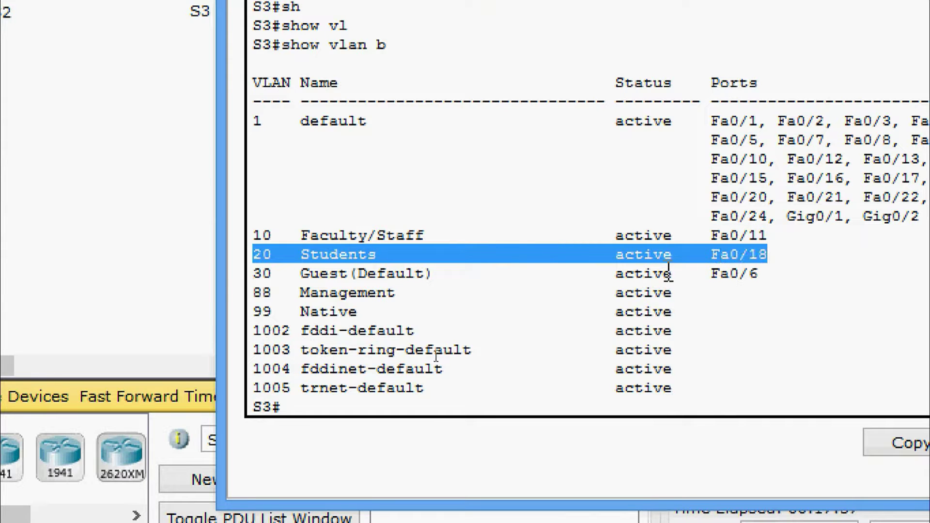
drag(254, 273, 757, 275)
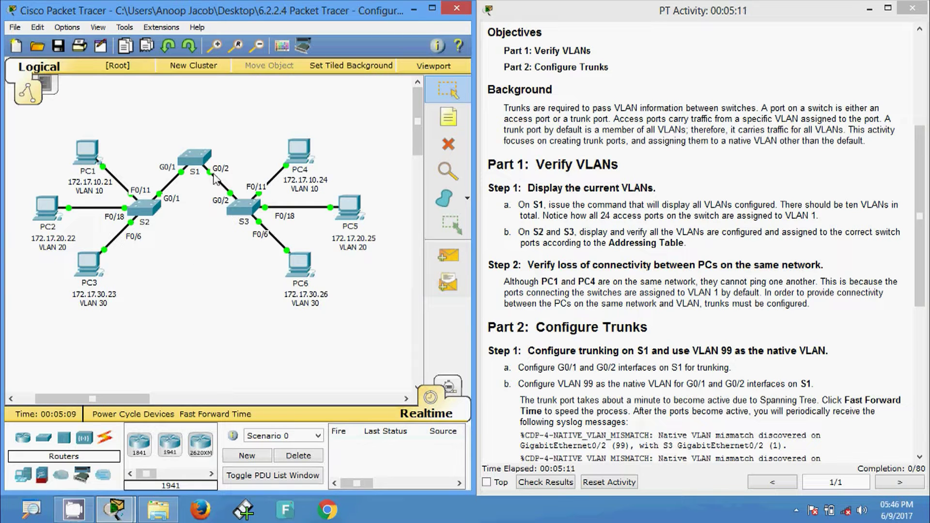
- From PC1's command prompt, ping PC4 at 172.17.10.24 to test connectivity within VLAN 10
click(89, 161)
drag(330, 95, 570, 91)
click(606, 104)
click(777, 181)
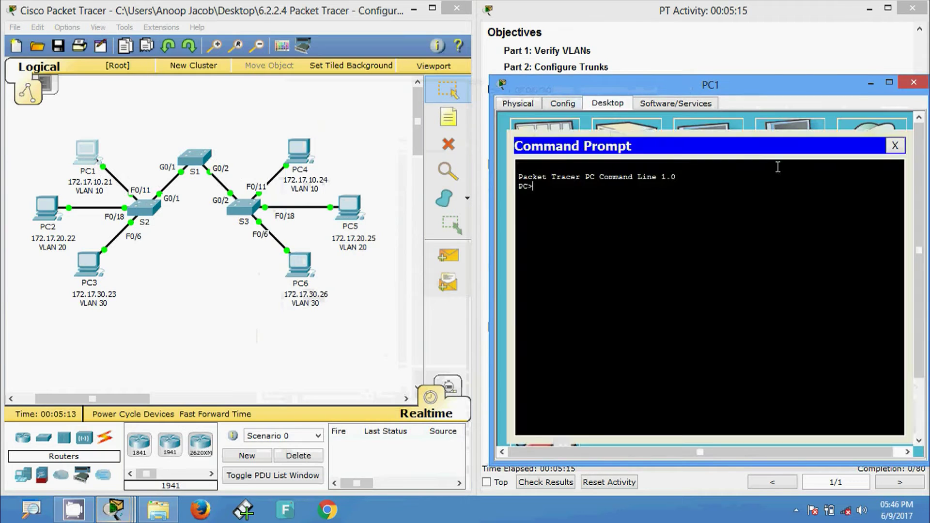
text(ping)
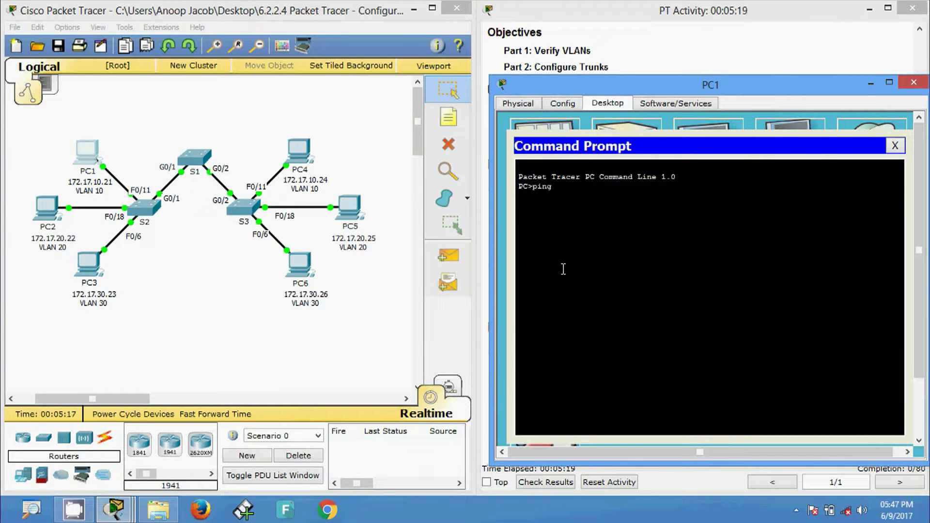
text( 172.17.10.24)
key(Return)
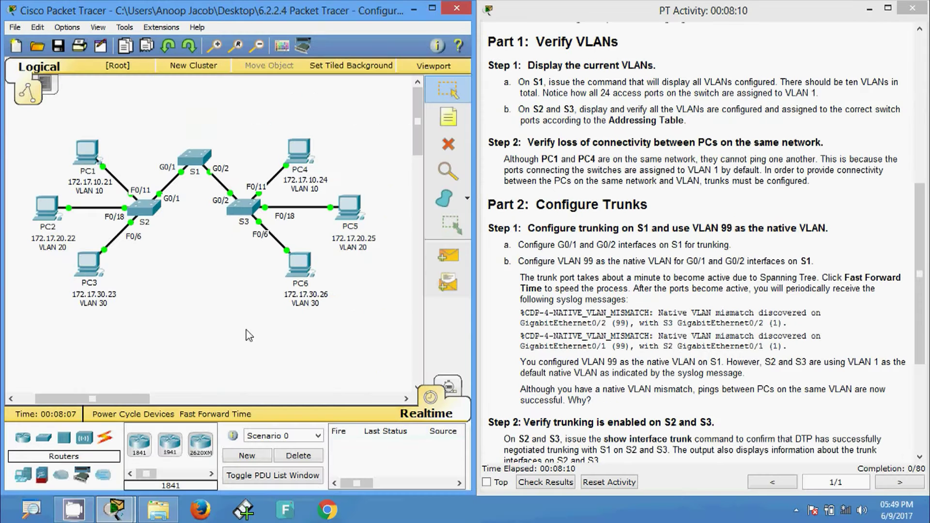
- Open S1's command line, enter privileged EXEC mode and start global configuration from the terminal
click(196, 157)
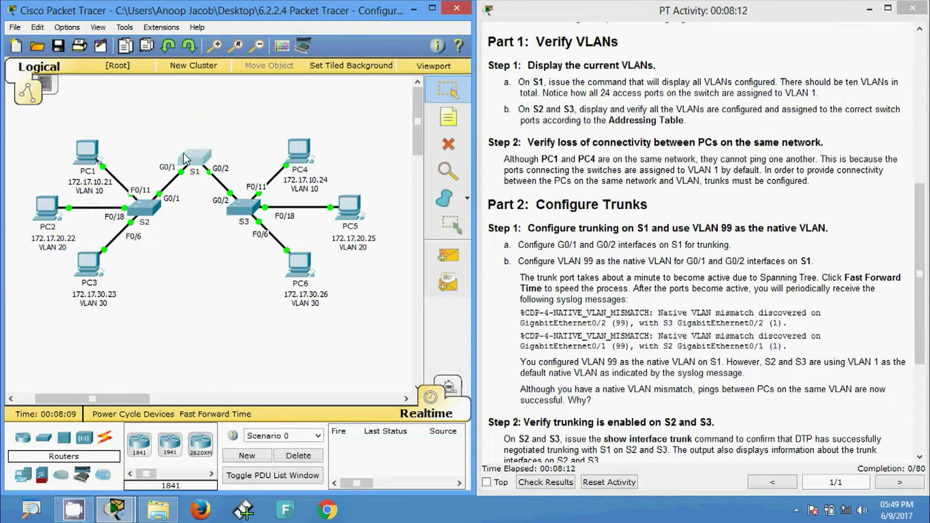
click(357, 108)
key(Return)
key(Return)
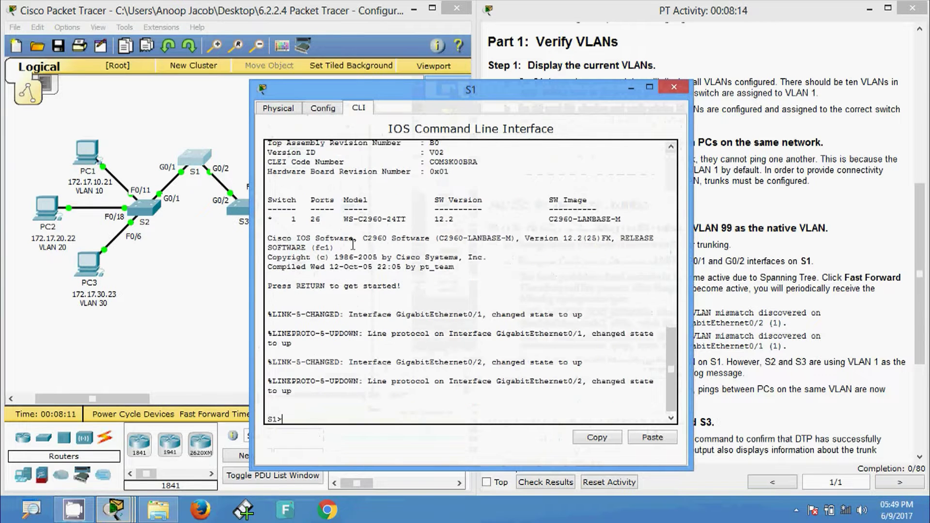
text(en)
key(Tab)
key(Return)
text(conf)
key(Tab)
key(Return)
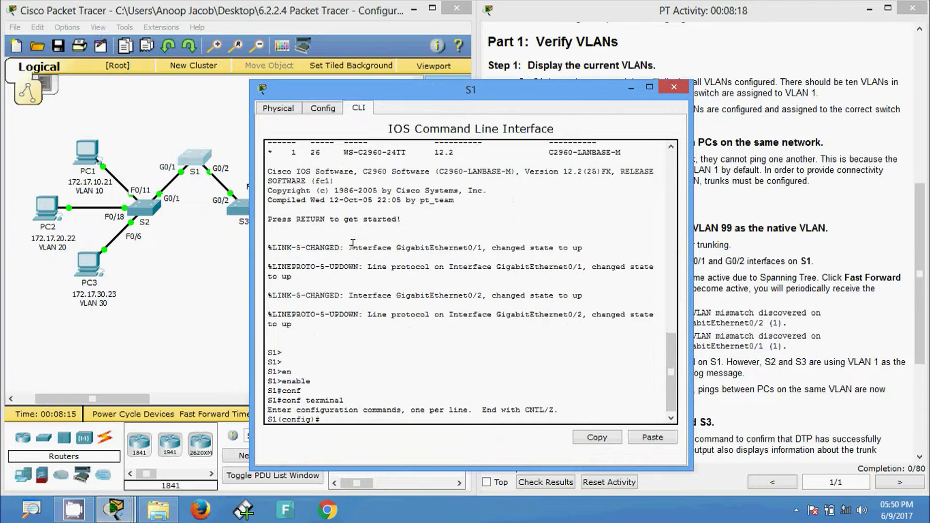
key(Return)
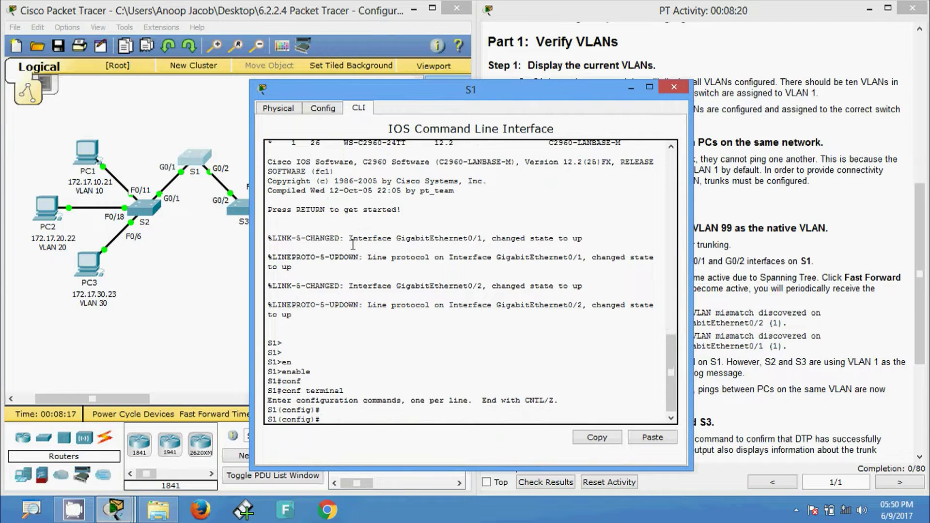
- Enter interface range configuration on S1 for gigabitEthernet 0/1-2
text(inter)
key(Tab)
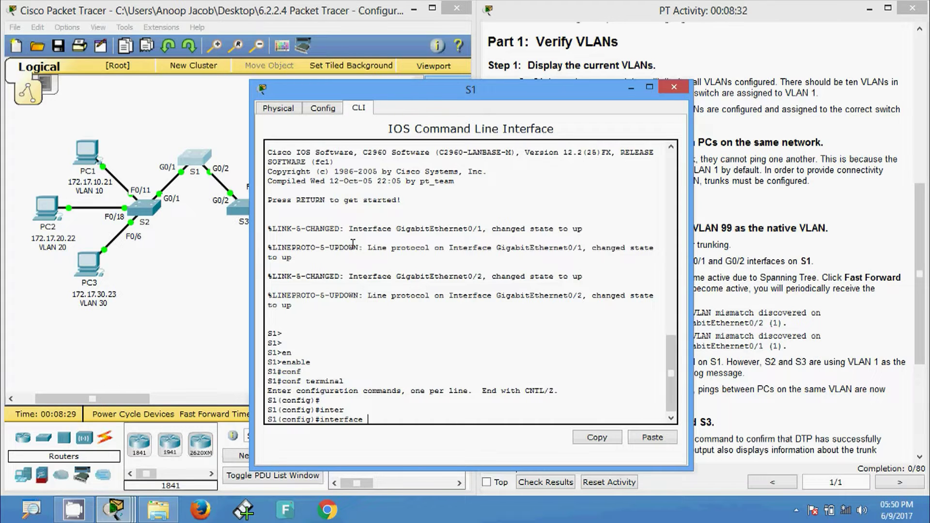
text(ran)
key(Tab)
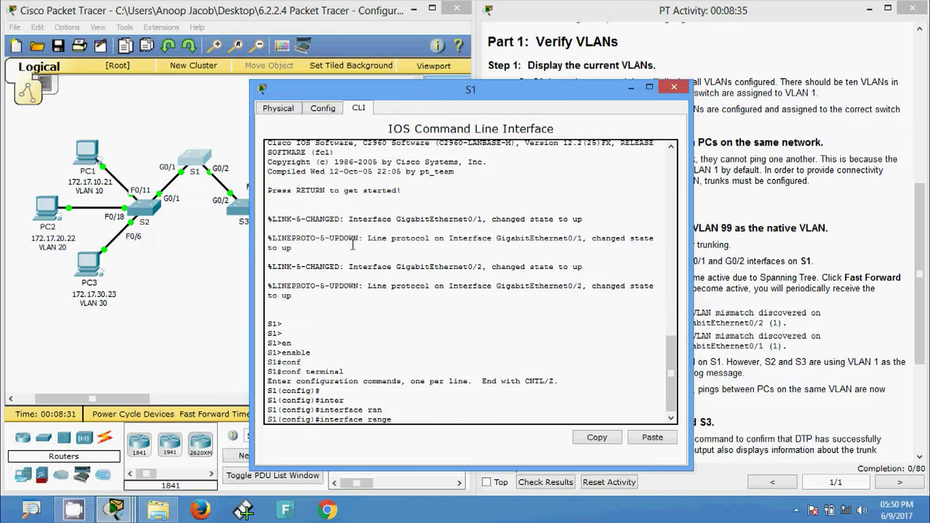
text(g)
key(Tab)
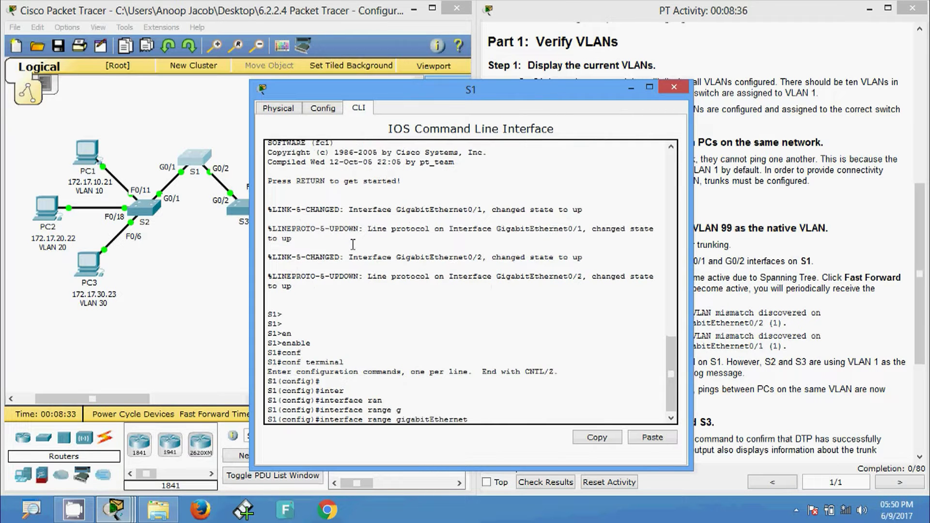
text(0/1-2)
key(Return)
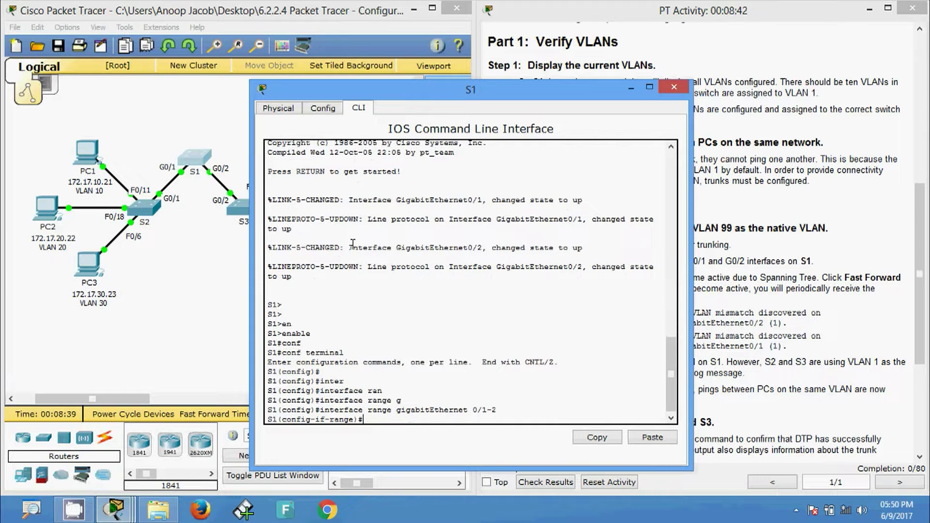
- Set S1's GigabitEthernet 0/1-2 interfaces to trunk mode with switchport mode trunk
text(swi)
key(Tab)
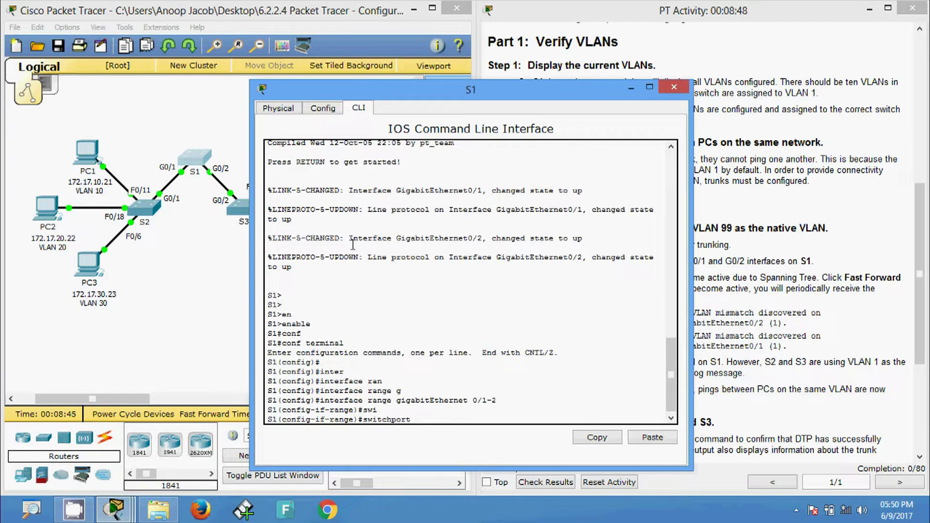
text(mo)
key(Tab)
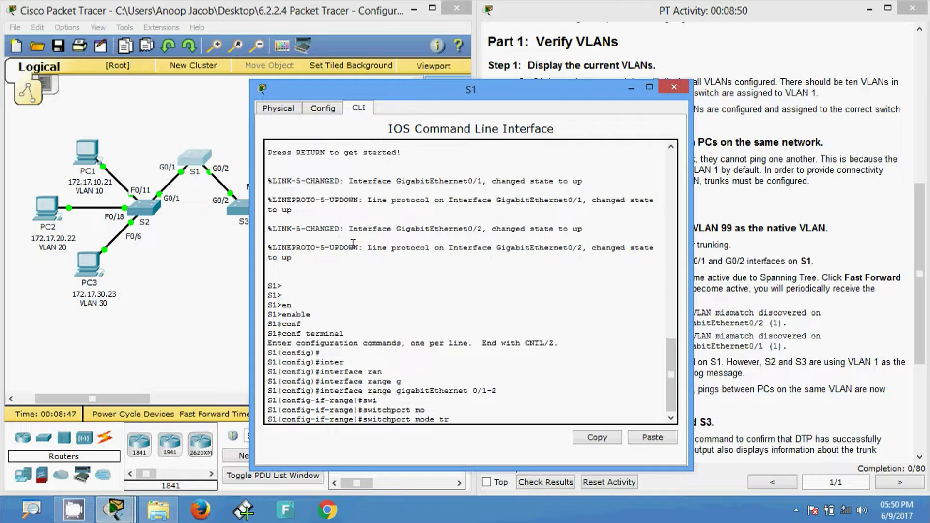
text(tr)
key(Tab)
key(Return)
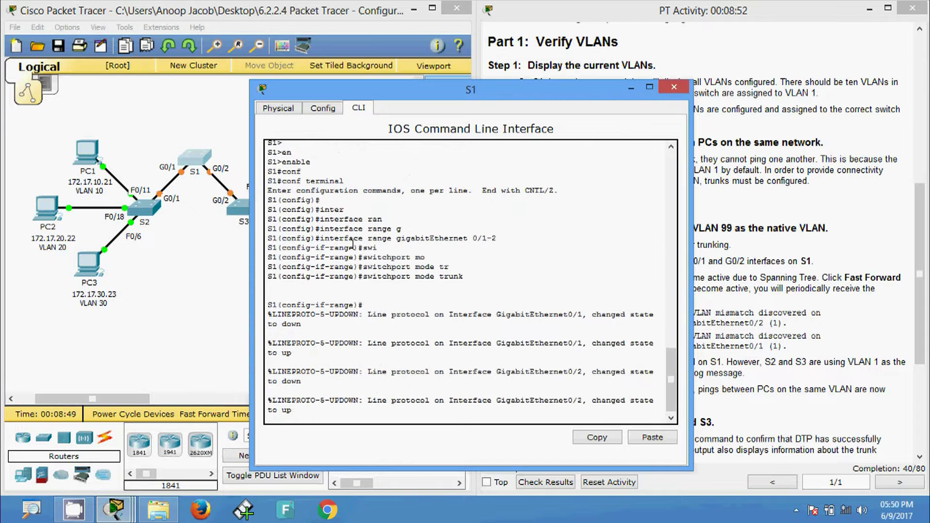
key(Return)
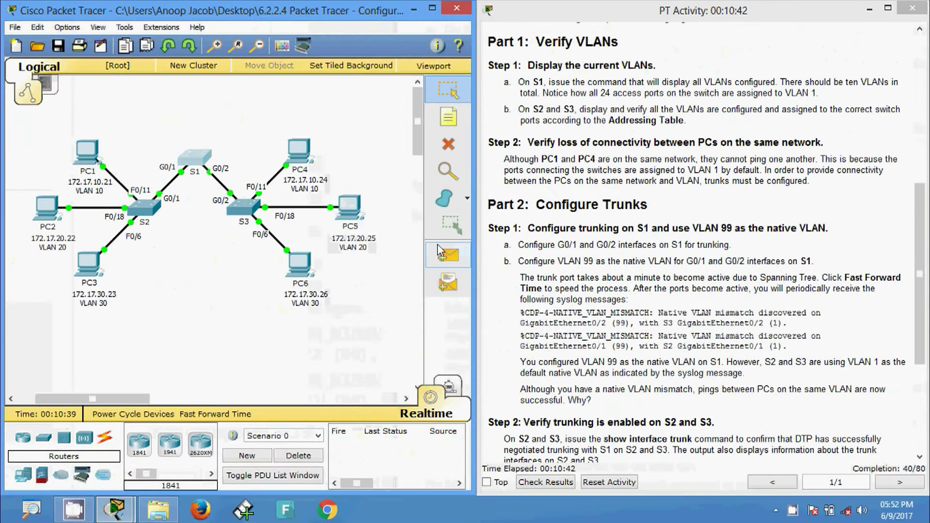
- Reopen S1's command line and set VLAN 99 as the native VLAN for the selected trunk interfaces
click(195, 160)
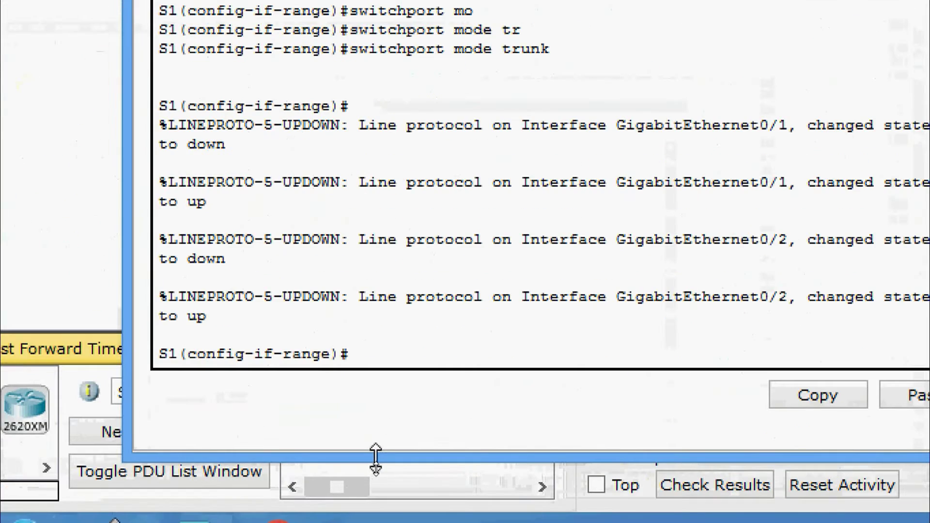
text(swi)
key(Tab)
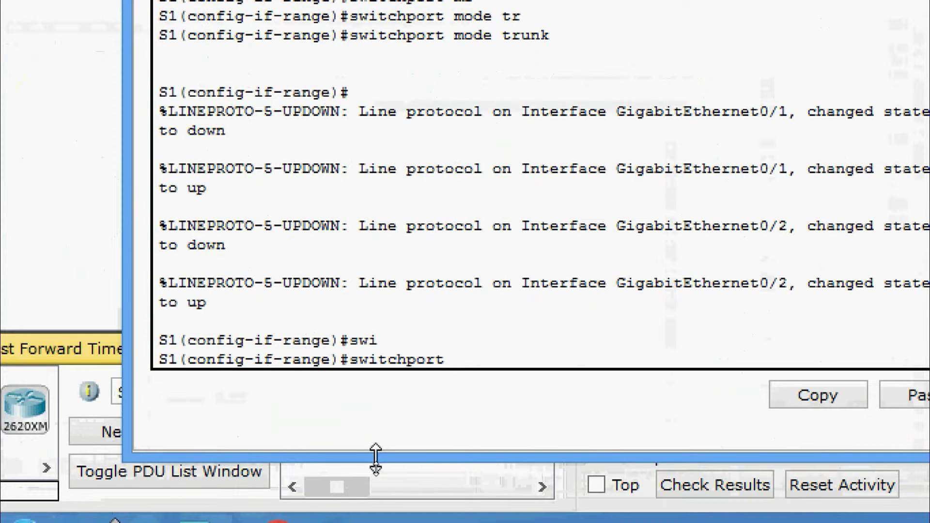
text(tr)
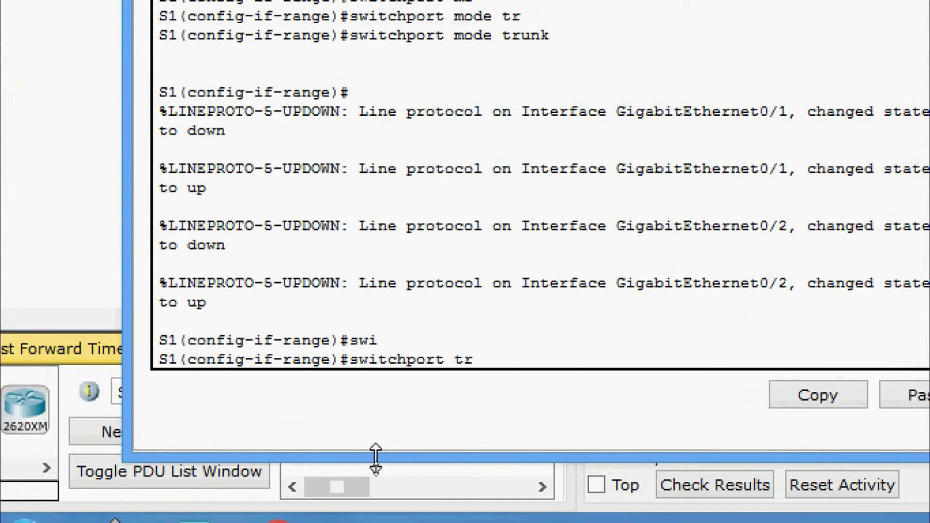
key(Tab)
text(na)
key(Tab)
text(vl)
key(Tab)
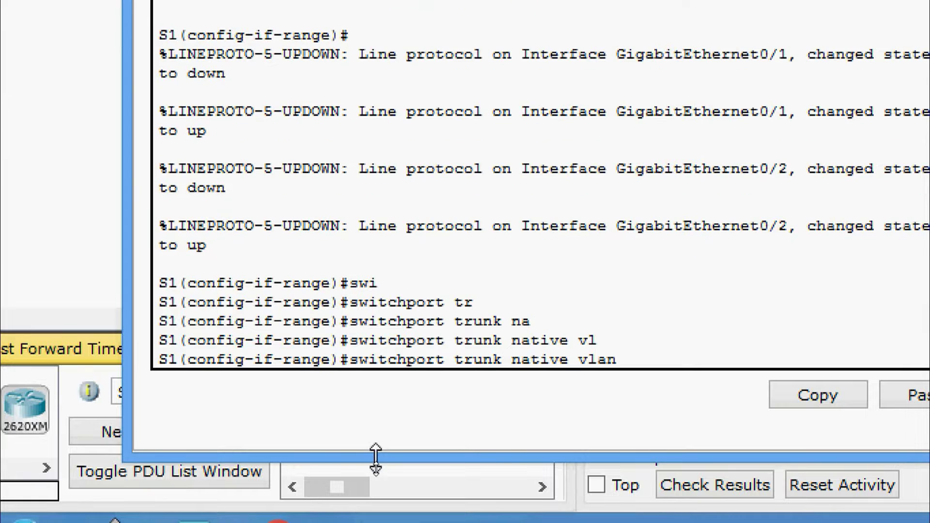
text(99)
key(Return)
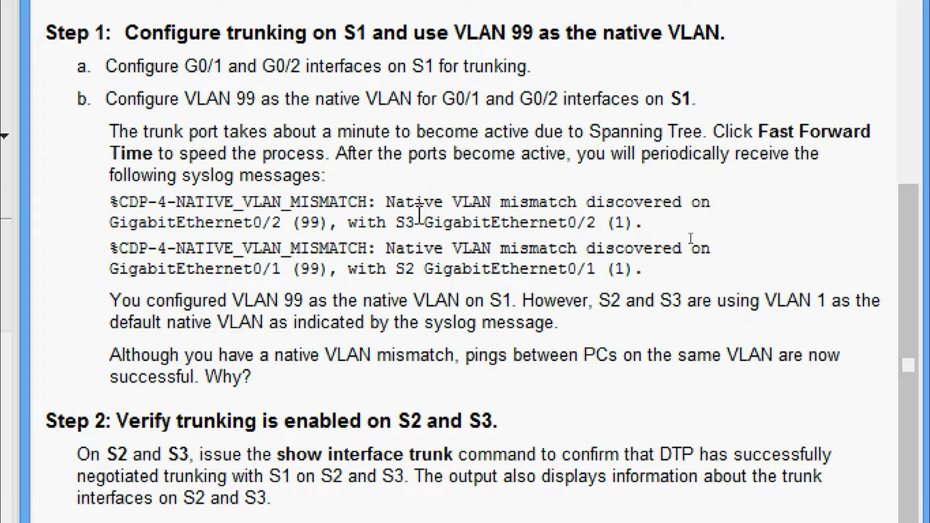
- Review the native VLAN mismatch syslog messages in the activity instructions and in S1's command line
drag(404, 210, 539, 209)
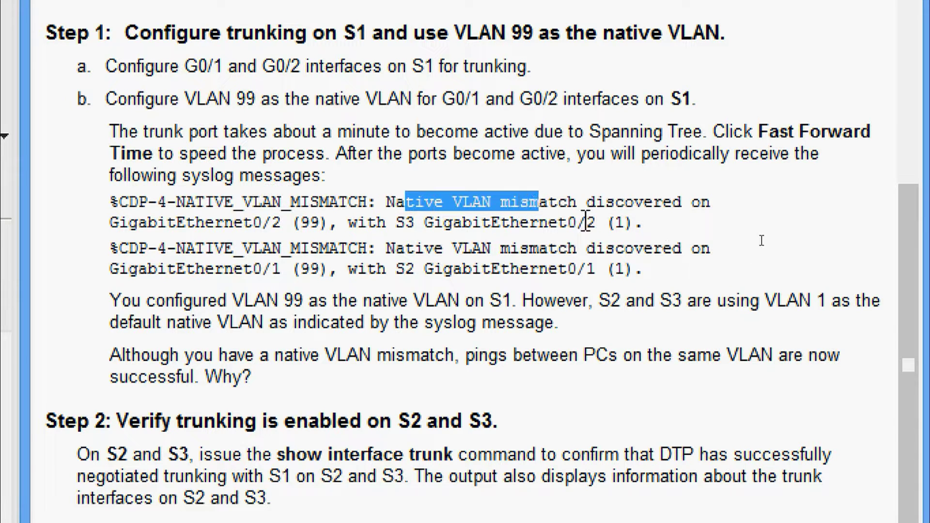
click(797, 250)
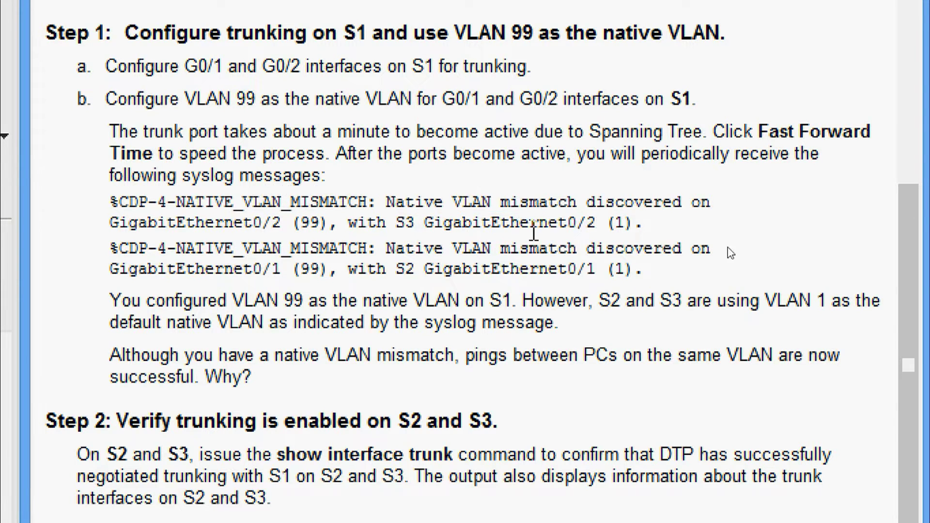
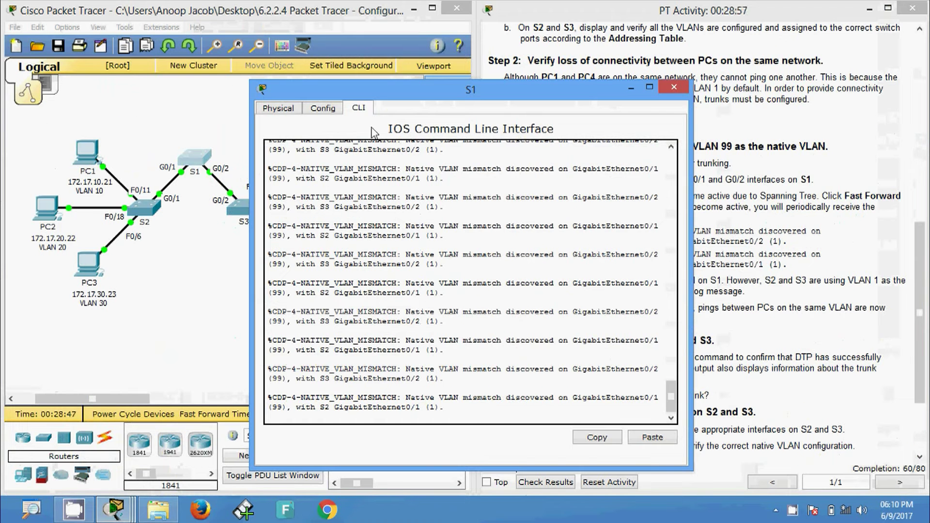
drag(371, 91, 493, 108)
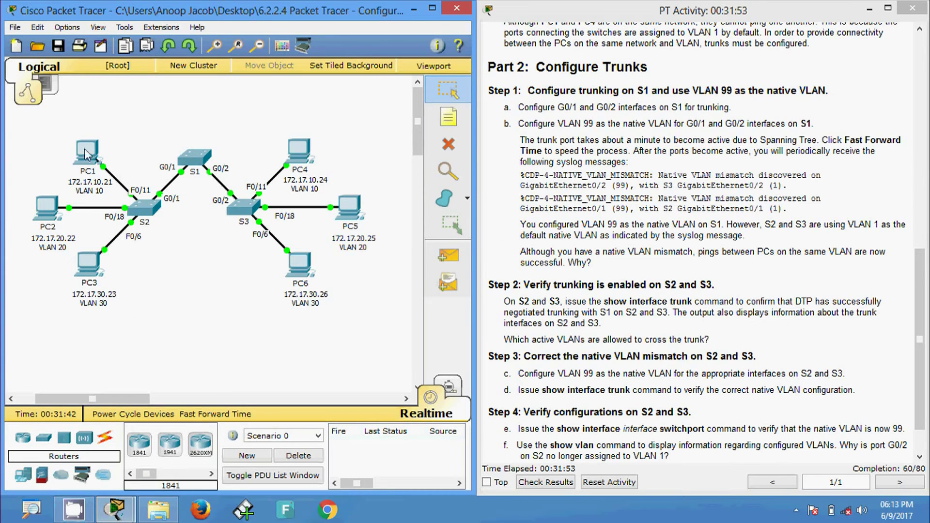
- Repeat the ping to PC4 at 172.17.10.24 from PC1's command prompt, and close PC1's window
click(94, 161)
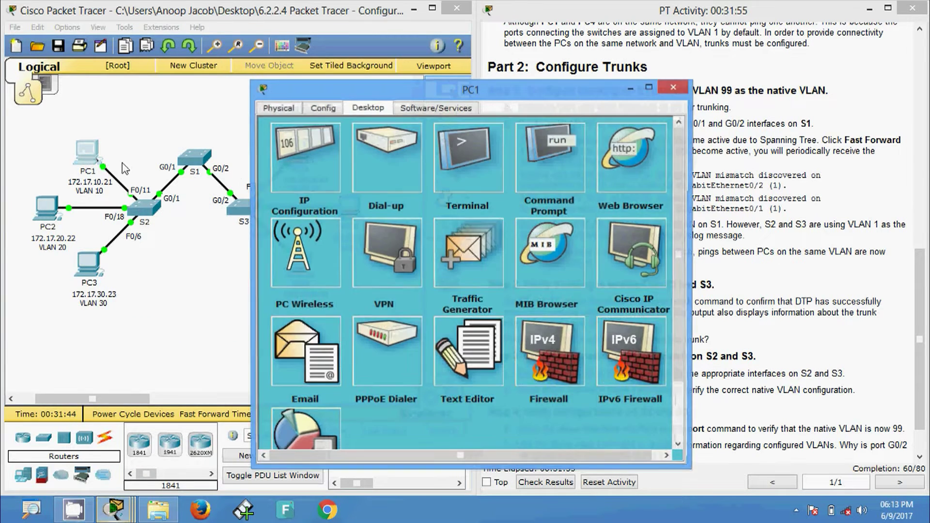
drag(345, 95, 557, 65)
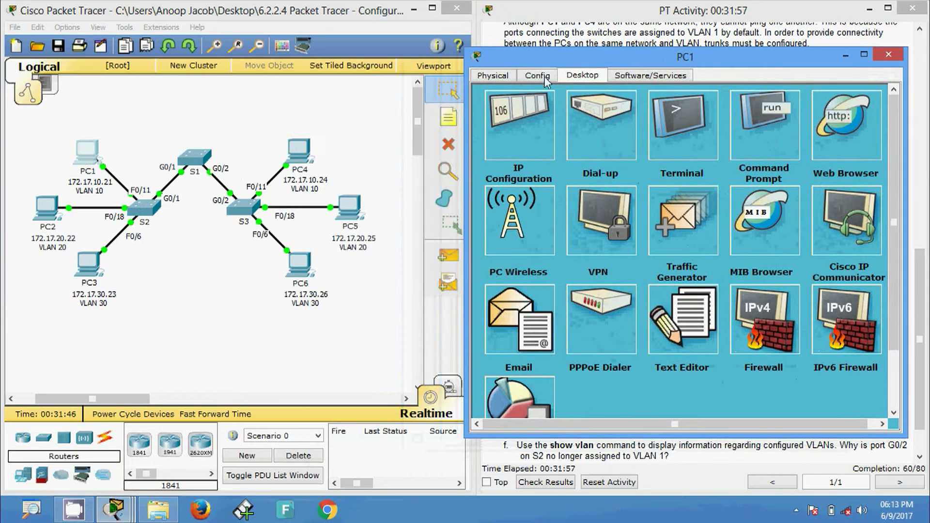
click(760, 127)
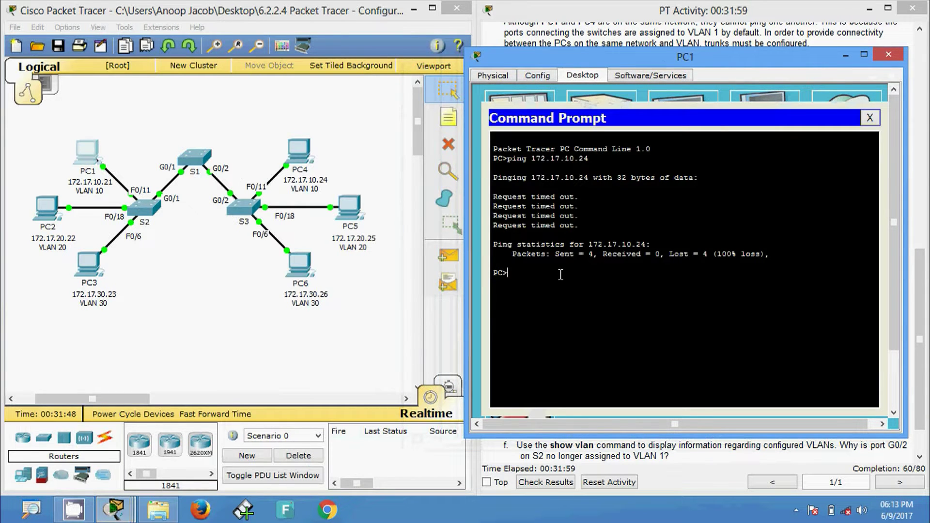
key(Up)
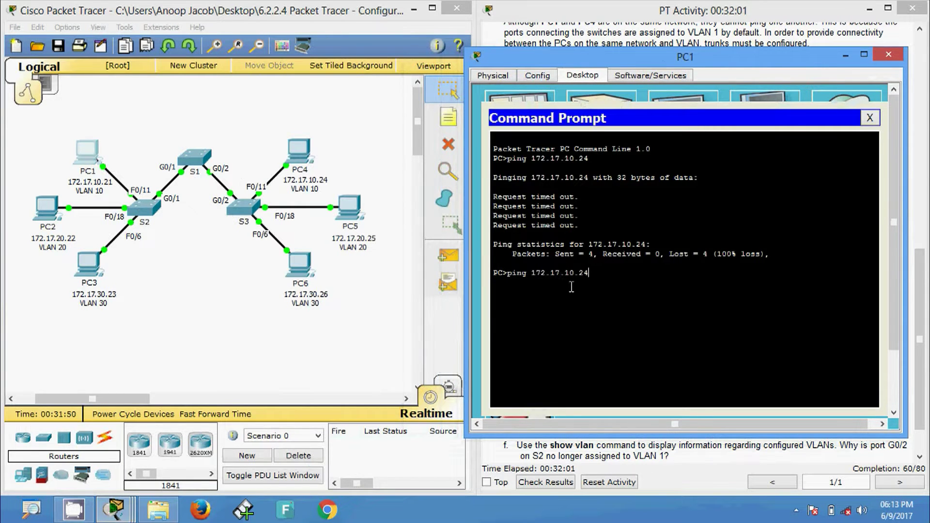
key(Return)
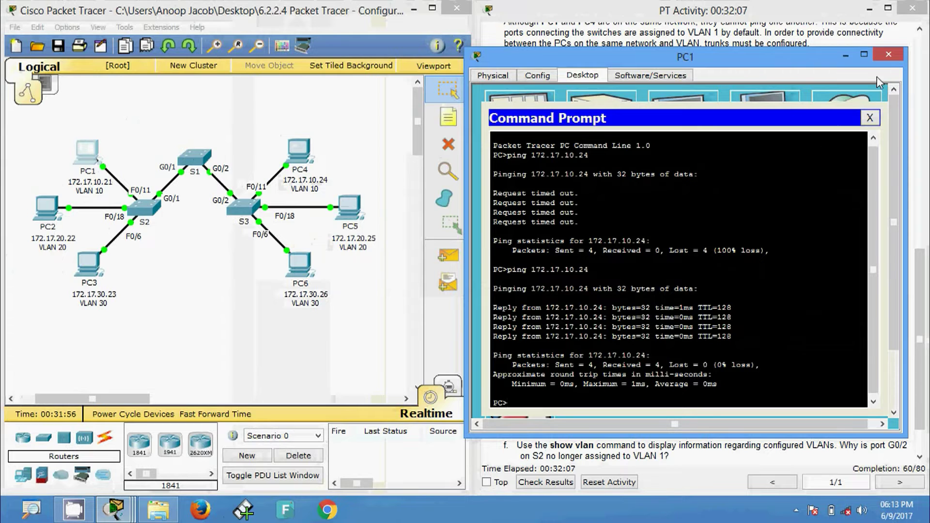
click(886, 56)
- From PC2's command prompt, ping PC5 at 172.17.20.25 to test VLAN 20 connectivity, and close PC2's window
click(43, 210)
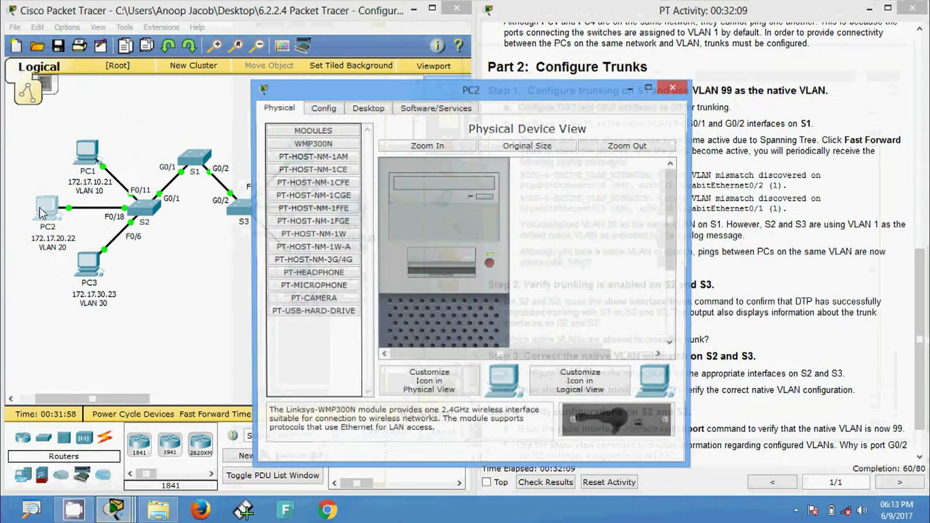
drag(375, 94, 622, 76)
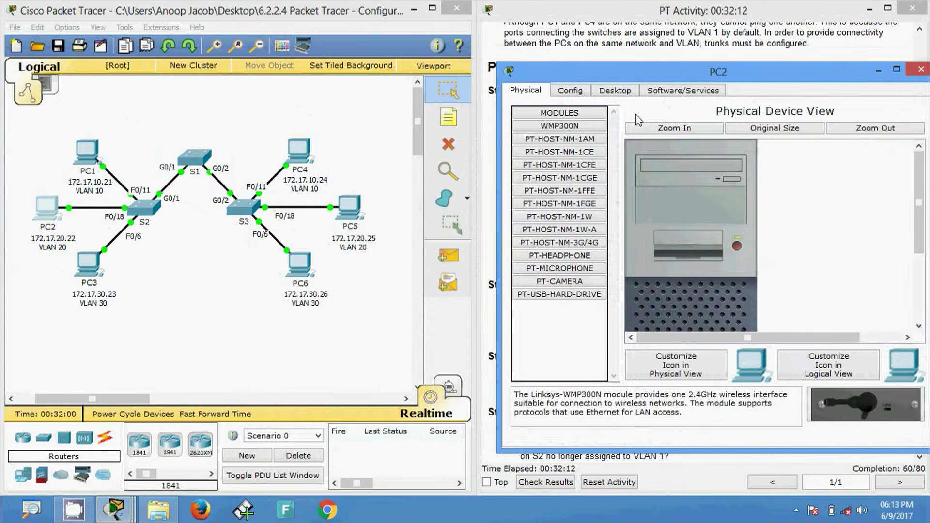
click(615, 90)
click(791, 157)
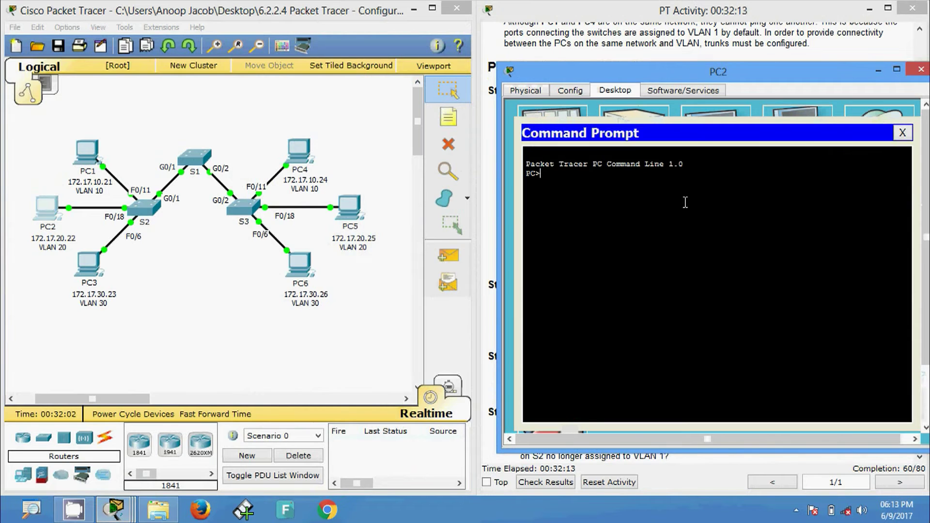
text(ping 172.17.20.25)
key(Return)
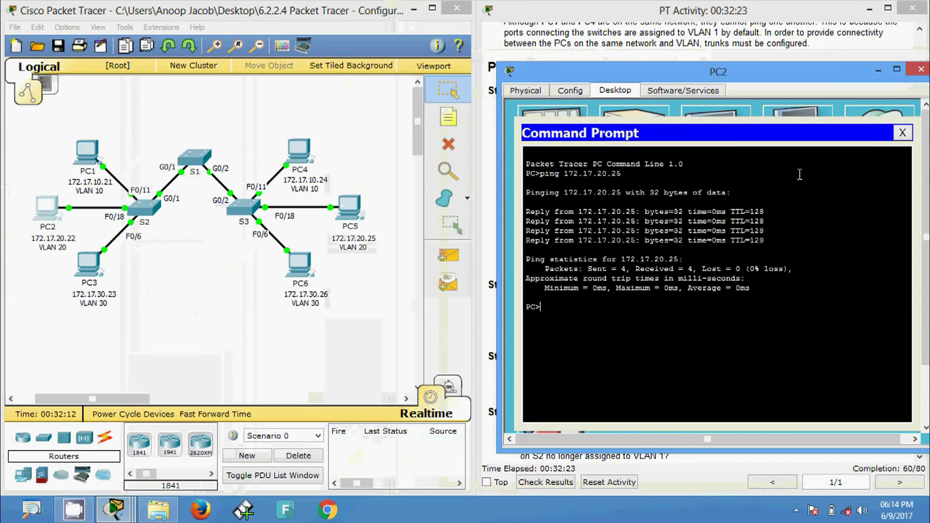
click(916, 68)
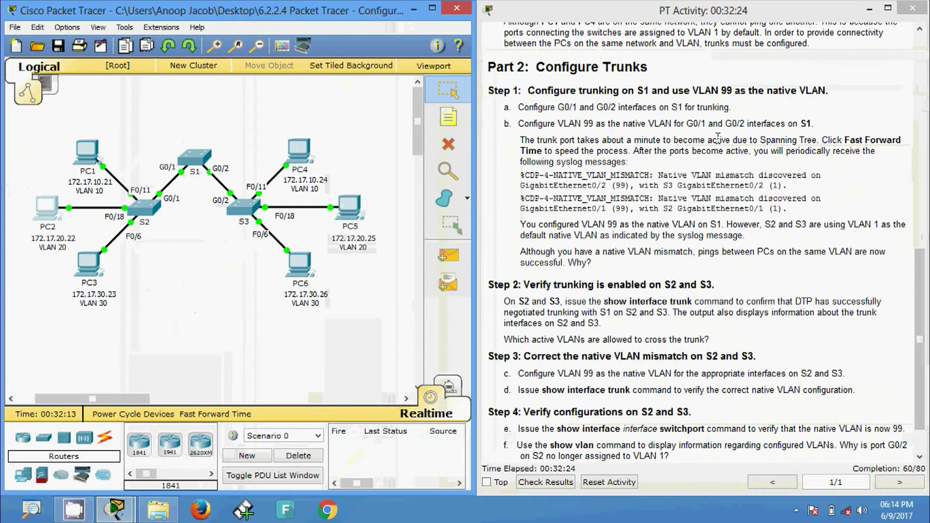
- From PC3's command prompt, ping PC6 at 172.17.30.26 to test connectivity within VLAN 30
click(92, 267)
drag(426, 91, 647, 66)
click(594, 82)
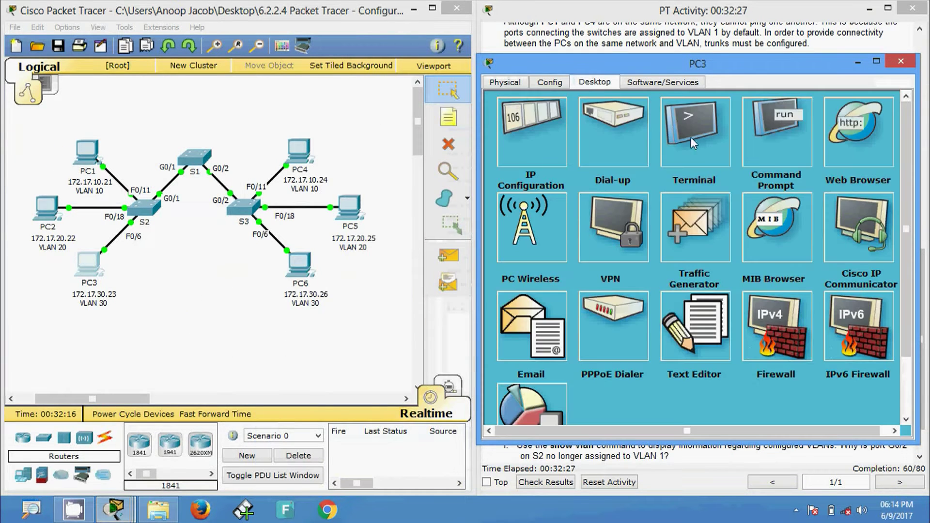
click(775, 182)
text(ping )
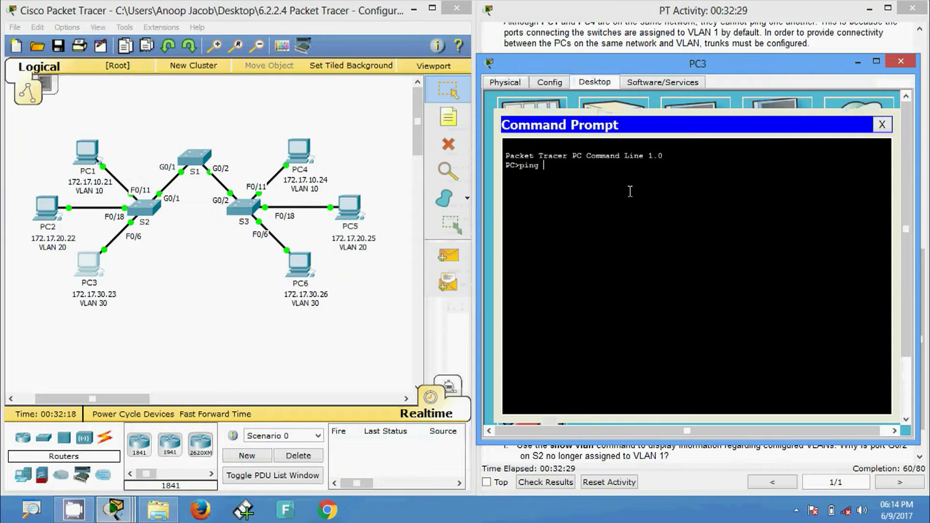
text(172.17.30.26)
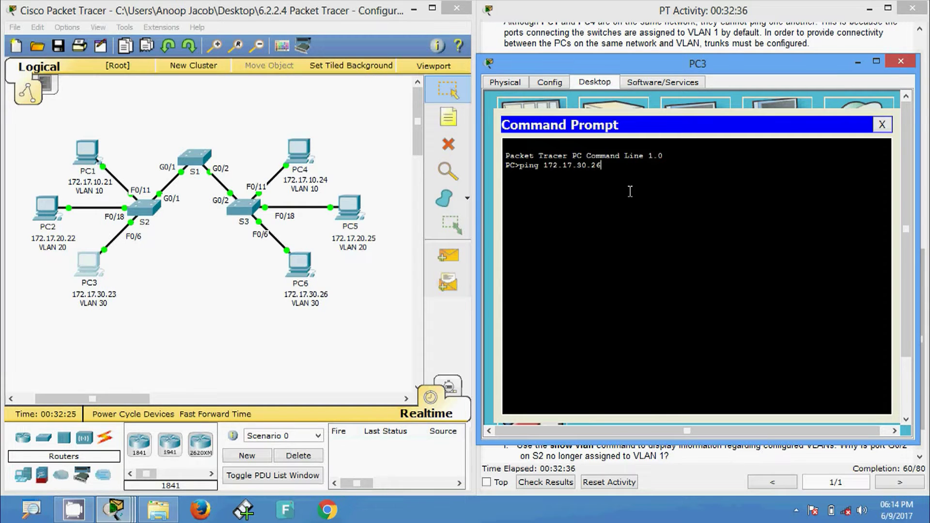
key(Return)
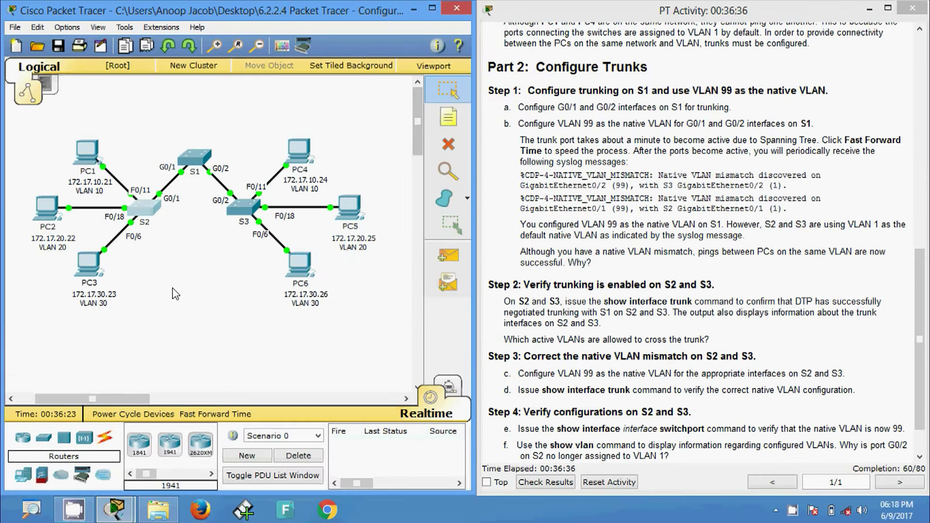
- Open S2's command line and enter privileged EXEC mode
click(141, 213)
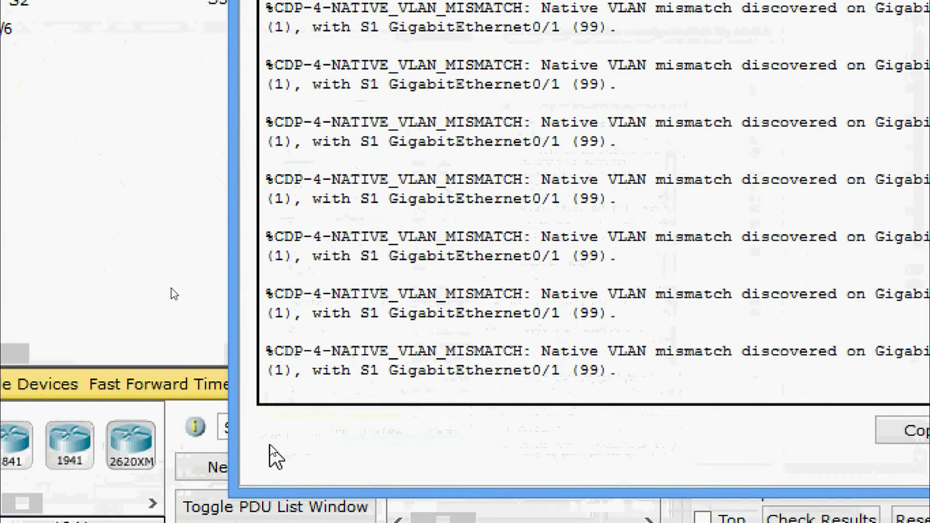
key(Return)
key(Return)
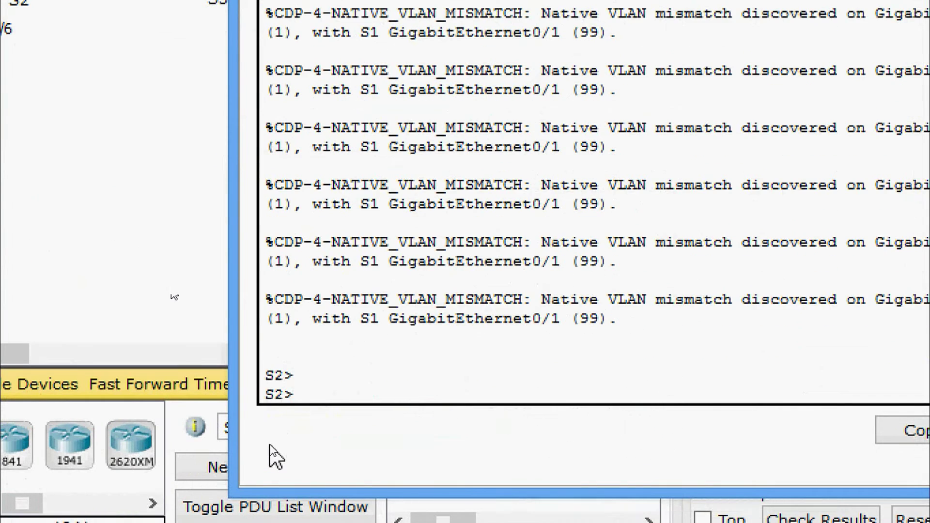
text(ena)
key(Tab)
key(Return)
- Run show interfaces trunk on S2 to check the trunking negotiated with S1
text(sh)
key(Tab)
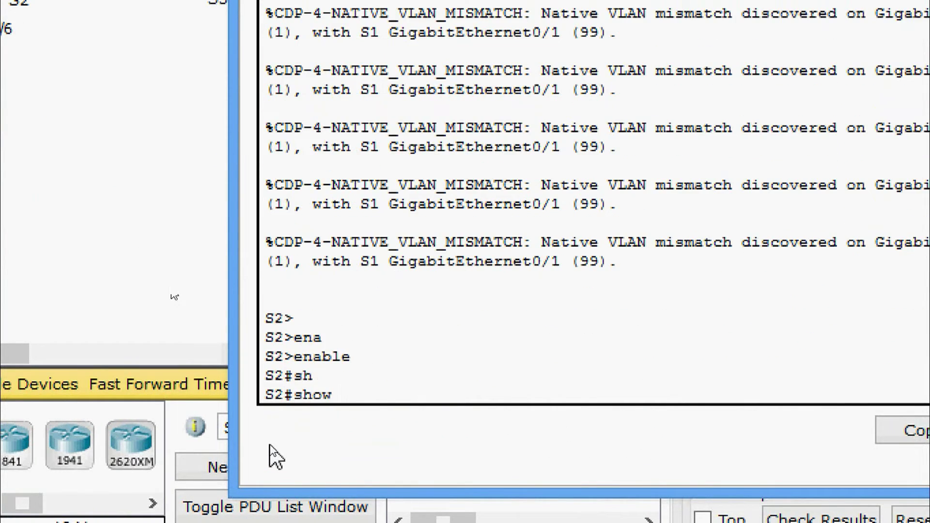
text(int)
key(Tab)
text(tr)
key(Tab)
key(Return)
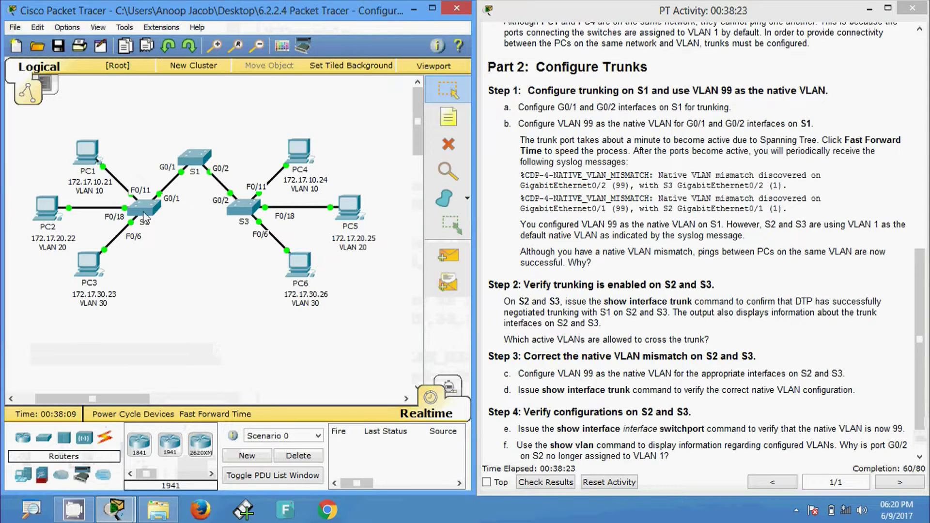
- Reopen S2's command line and exit the paged VLAN listing to return to the privileged EXEC prompt
click(145, 222)
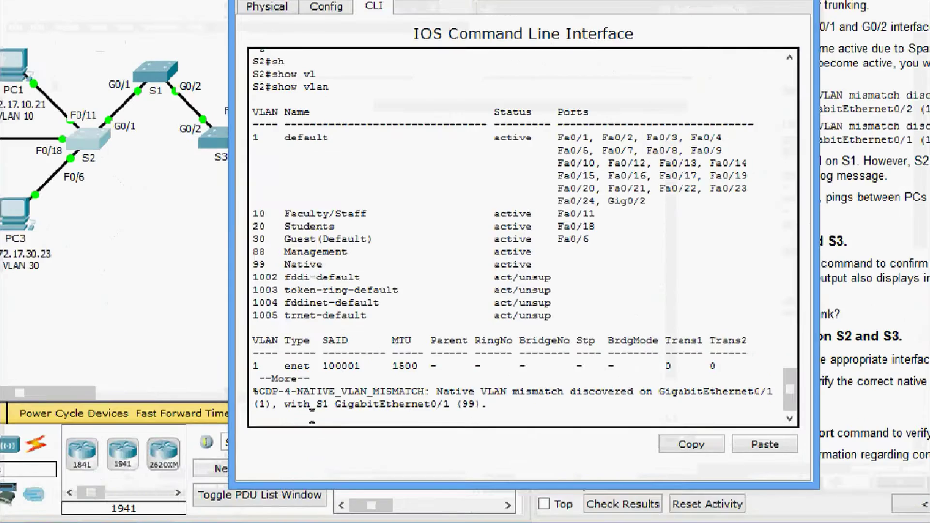
key(Return)
key(Return)
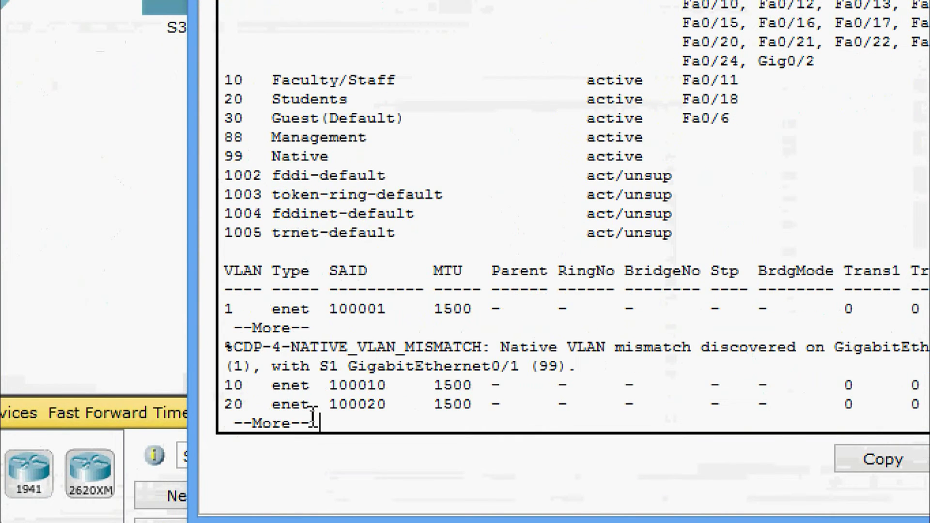
key(q)
key(Return)
key(Return)
- Run show interfaces trunk on S2 to examine its trunk's status, native VLAN and allowed VLANs
text(sh)
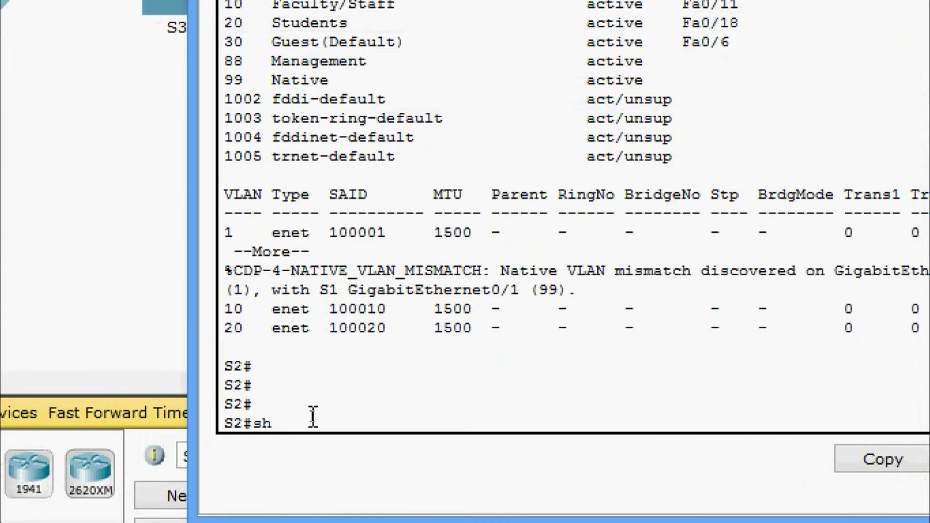
key(Tab)
text(inter)
key(Tab)
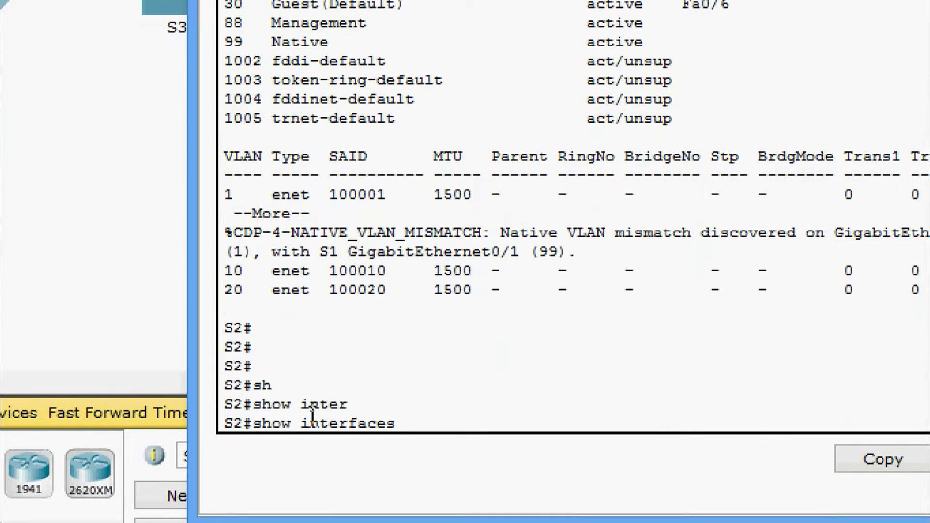
text(tr)
key(Tab)
key(Return)
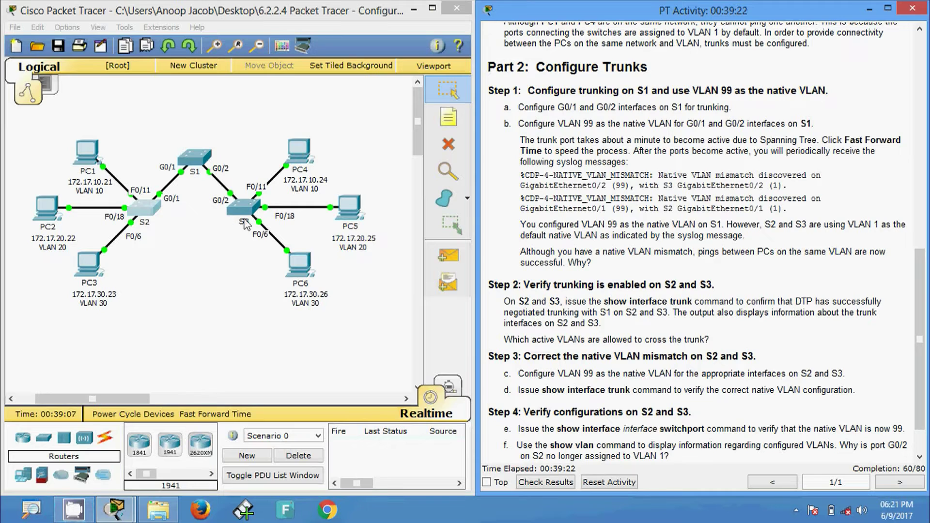
- Open S3's command line and enter privileged EXEC mode
click(244, 221)
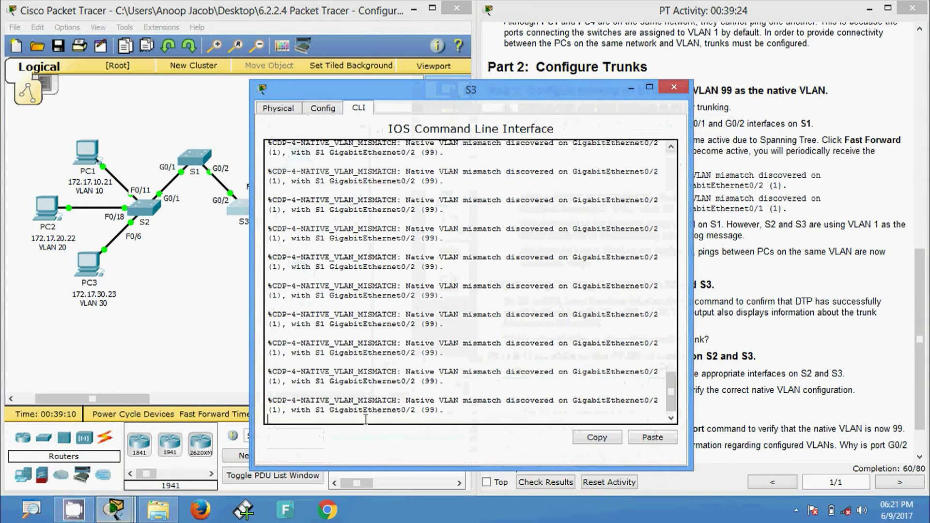
drag(435, 94, 227, 69)
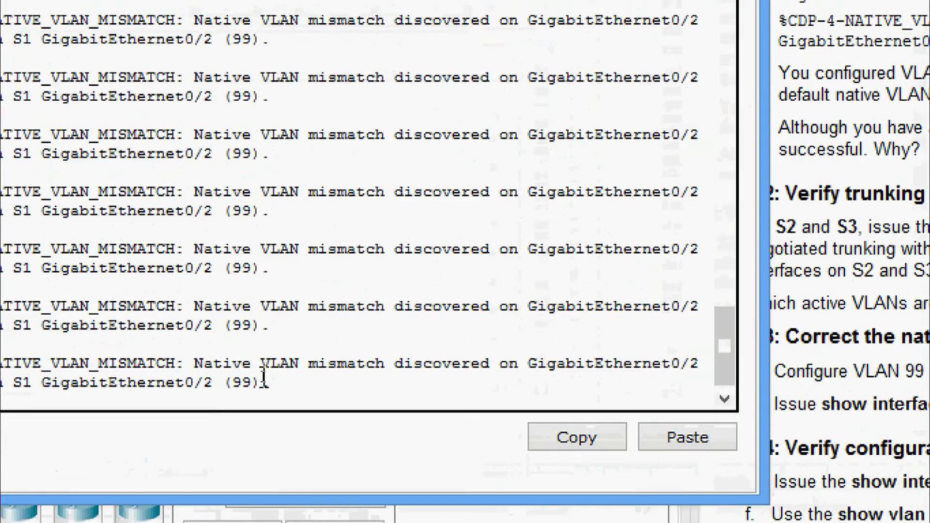
key(Return)
key(Return)
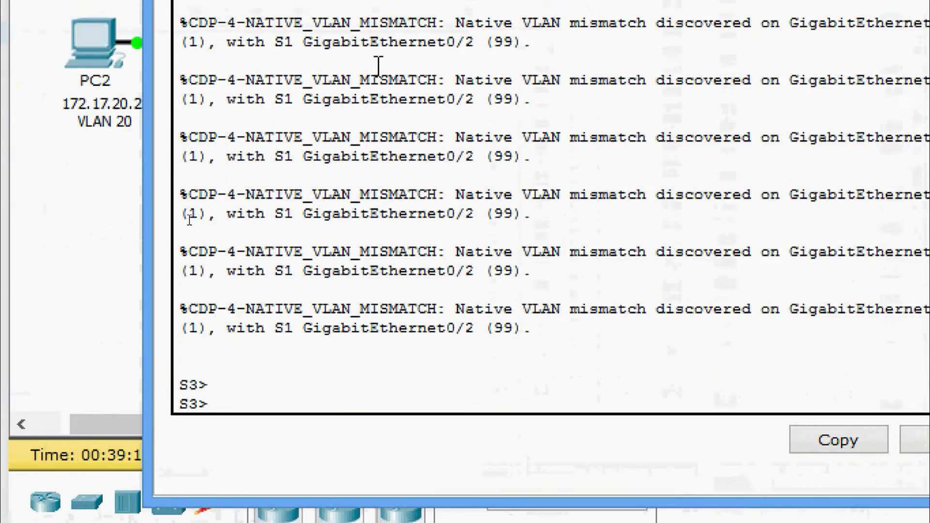
key(Return)
text(ena)
key(Tab)
key(Return)
- Run show interfaces trunk on S3 to check the trunking negotiated with S1
text(sh)
key(Tab)
text(in)
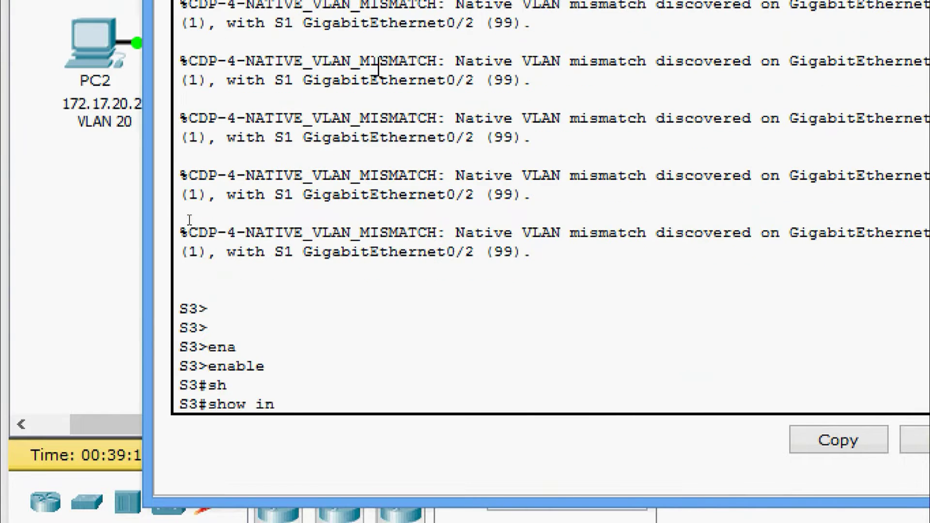
text(ter)
key(BackSpace)
key(BackSpace)
text(ter)
key(Tab)
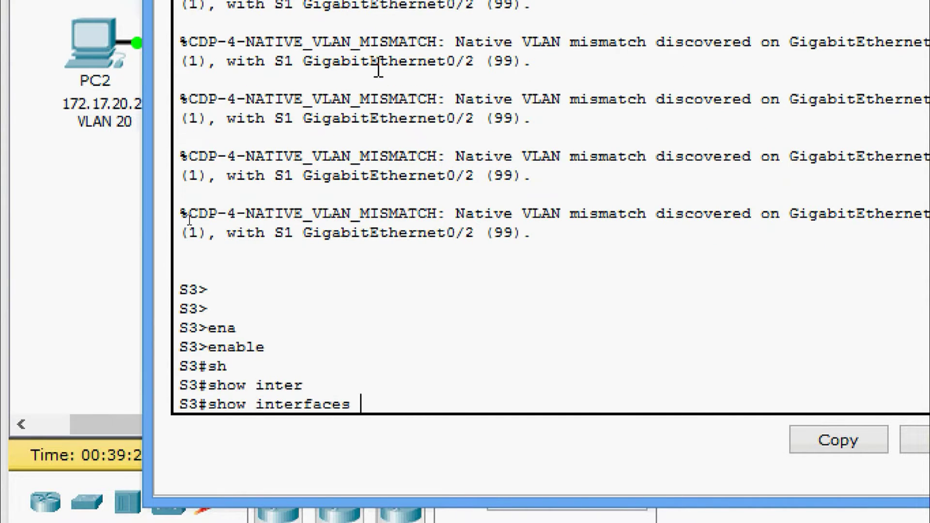
text(tr)
key(Tab)
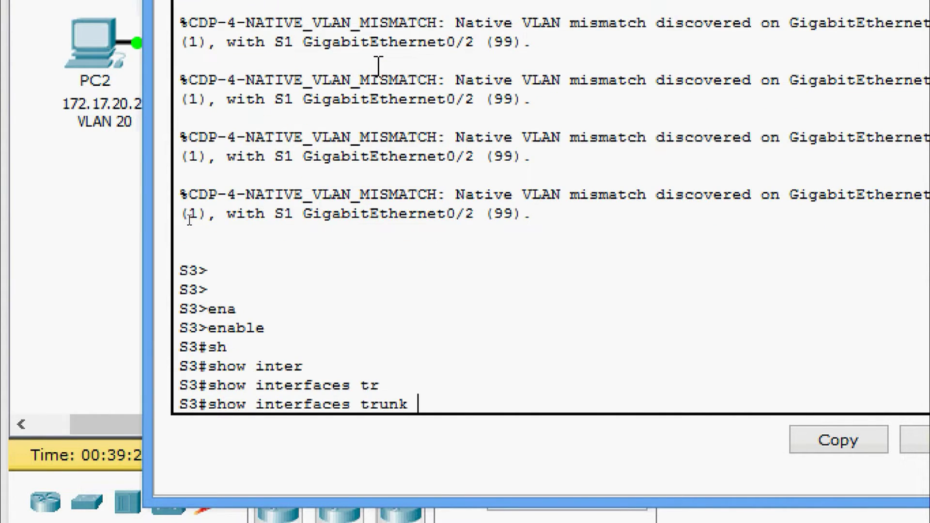
key(Return)
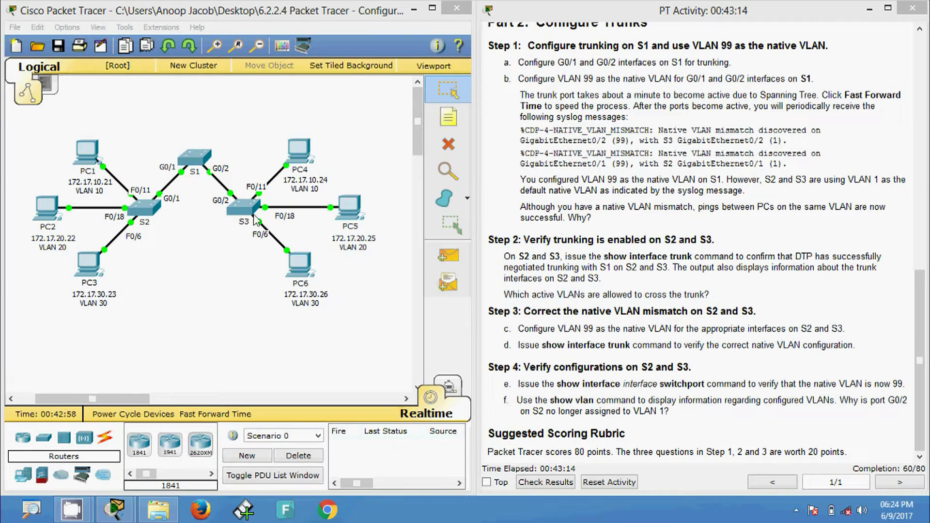
- Check the switch link ports in the topology, and enter global configuration mode on S2
click(172, 274)
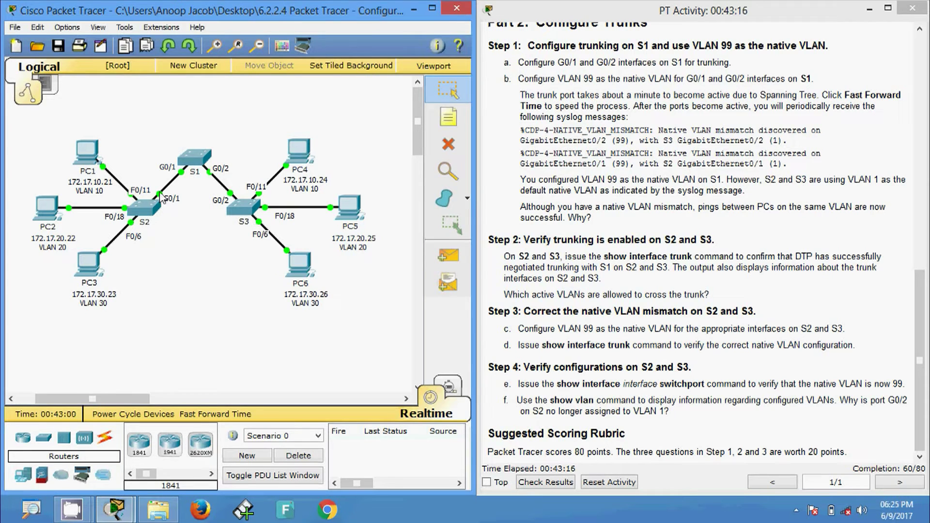
mouse_move(162, 197)
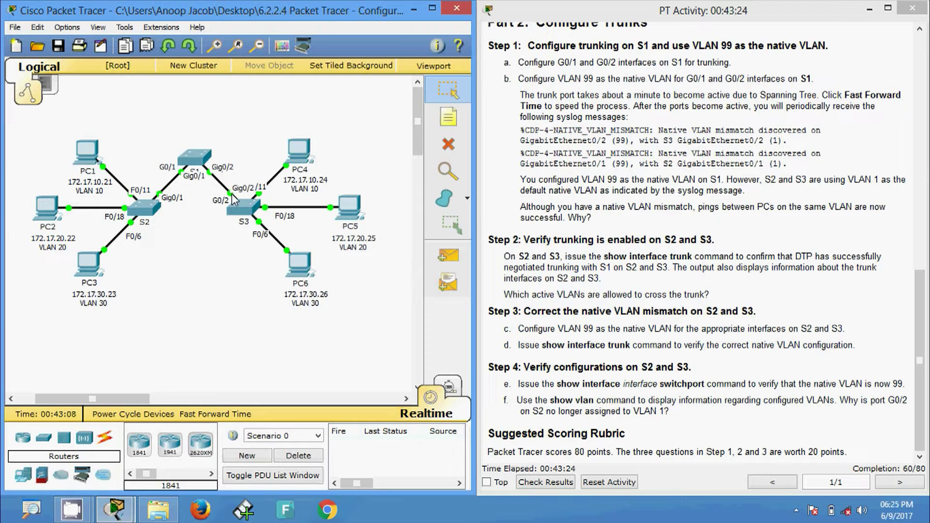
mouse_move(231, 193)
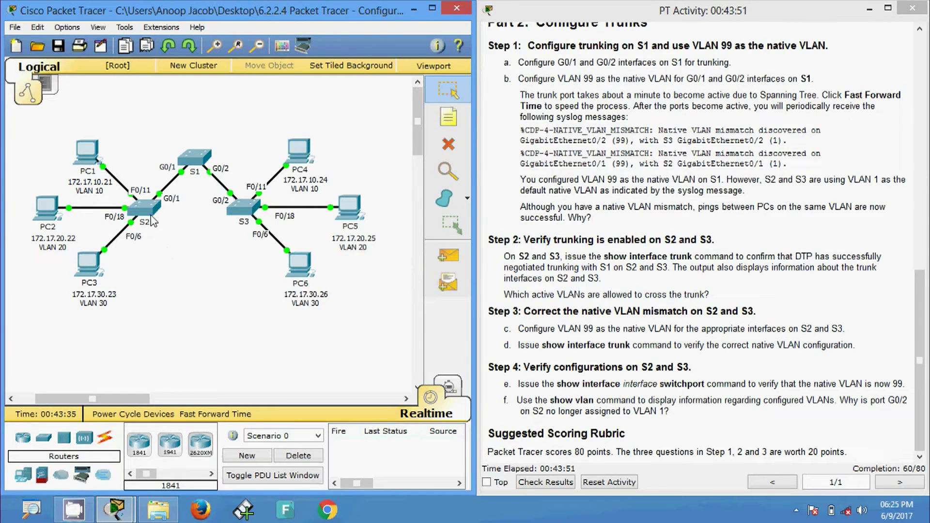
click(151, 214)
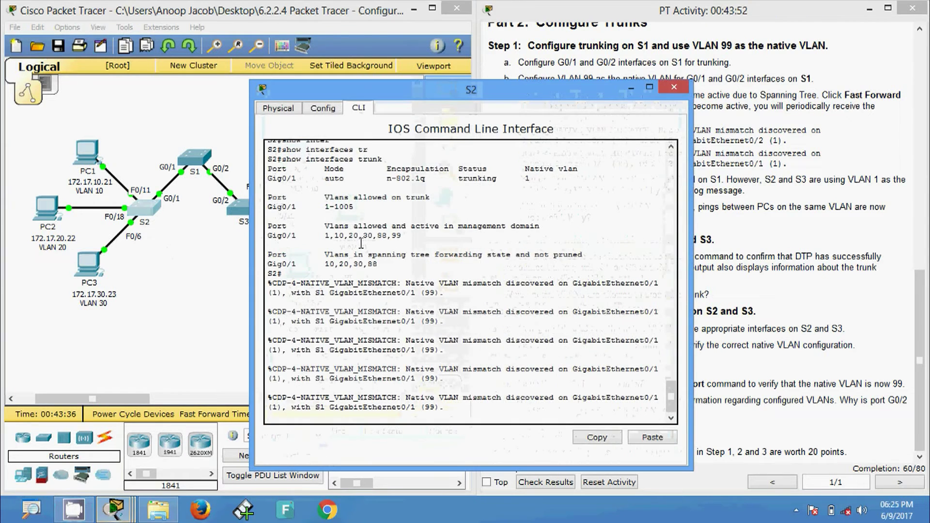
key(Return)
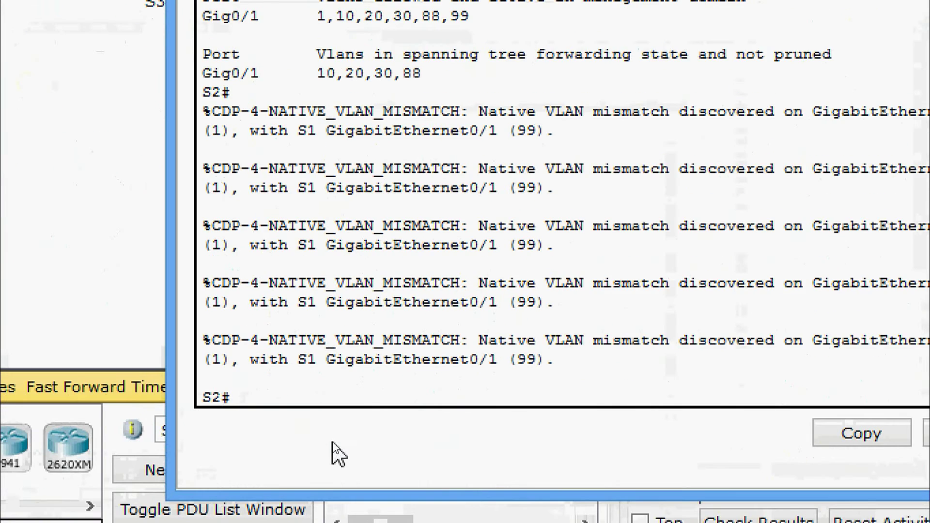
key(Return)
key(Return)
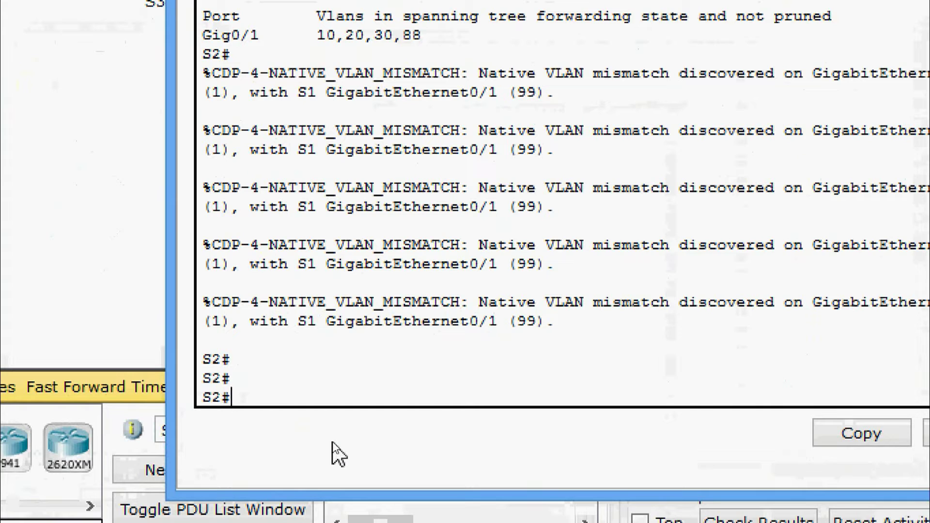
text(conf t)
key(Return)
- Enter interface configuration mode for GigabitEthernet 0/1 on S2
text(inter)
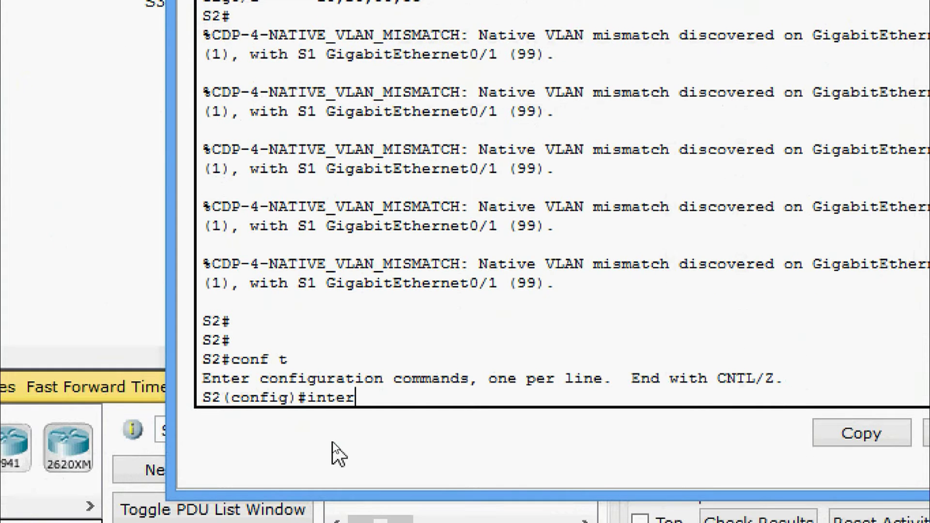
key(Tab)
text(g)
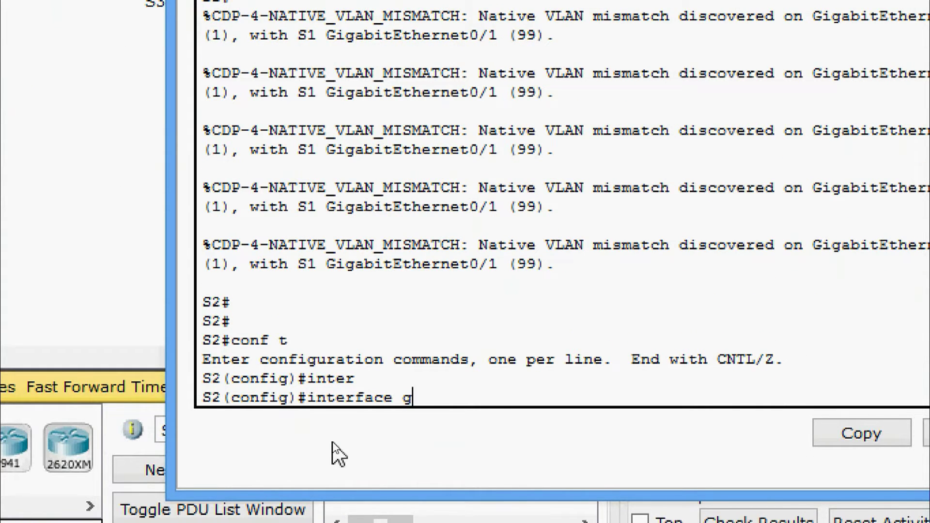
key(Tab)
text(0/)
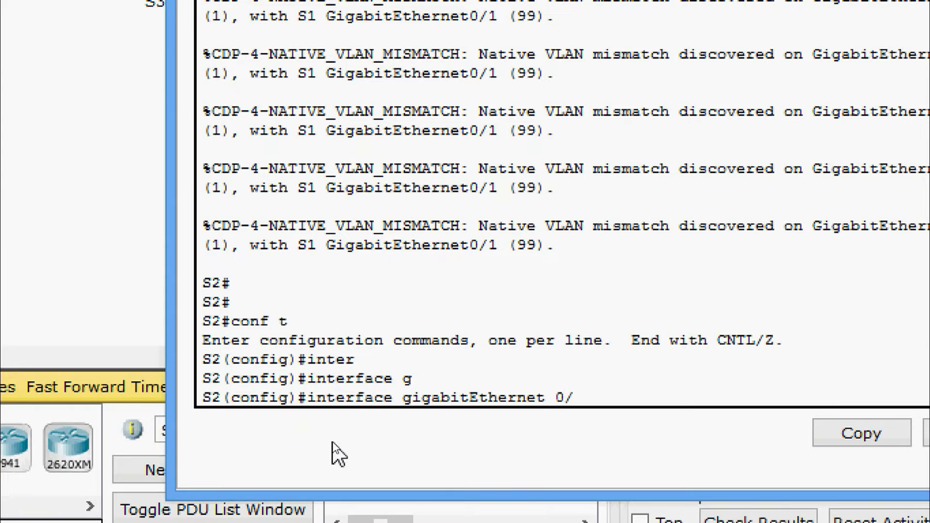
text(1)
key(Return)
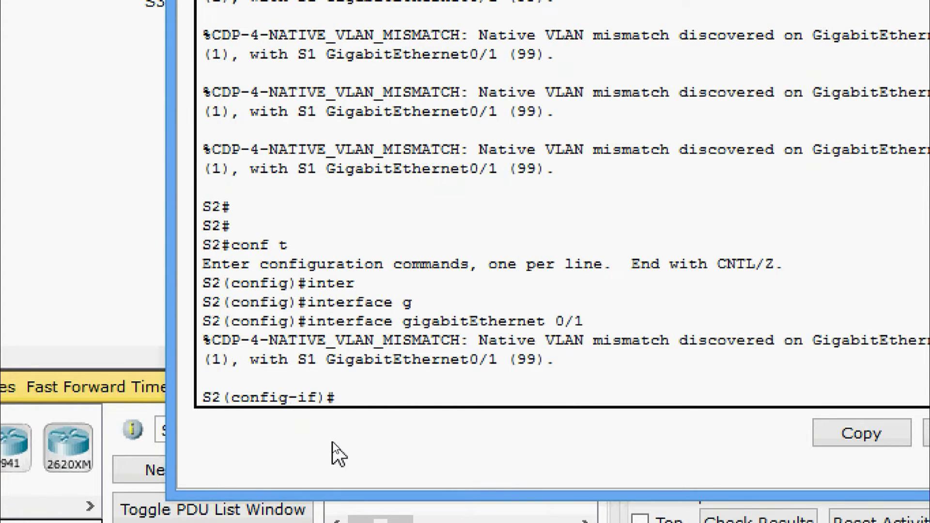
- Set VLAN 99 as the trunk native VLAN on S2's GigabitEthernet 0/1 with switchport trunk native vlan 99
text(swi)
key(Tab)
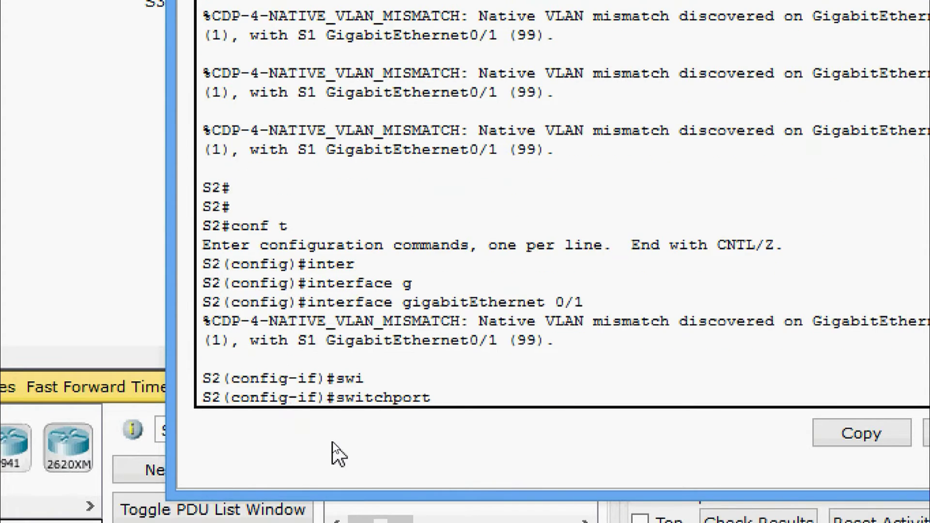
text(tr)
key(Tab)
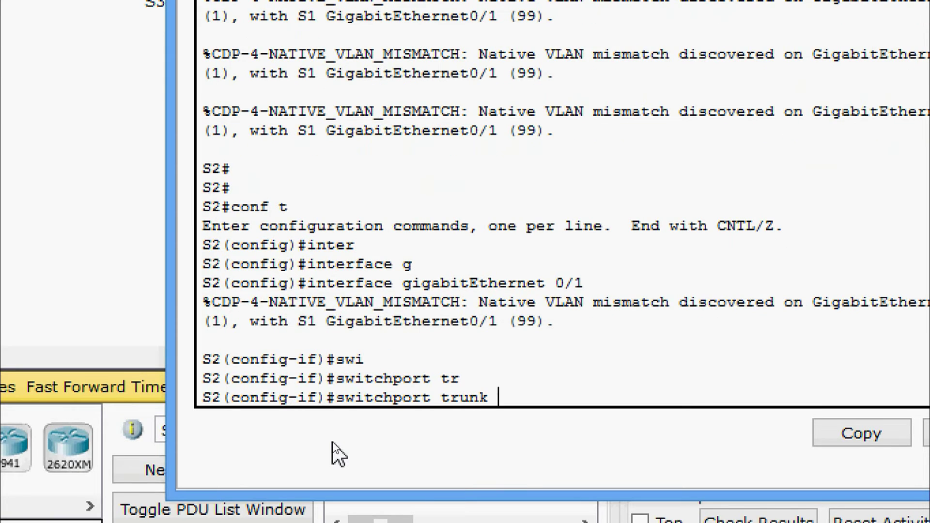
text(na)
key(Tab)
text(vl)
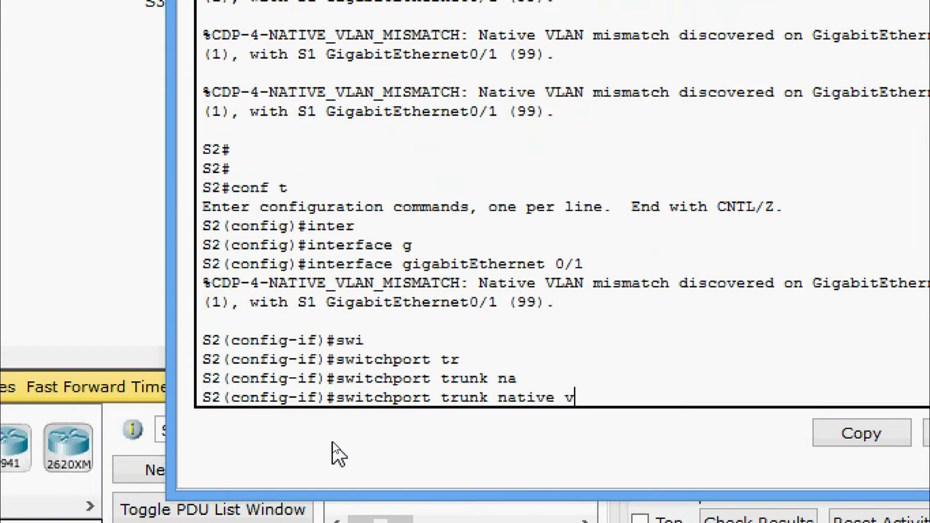
key(Tab)
text(999)
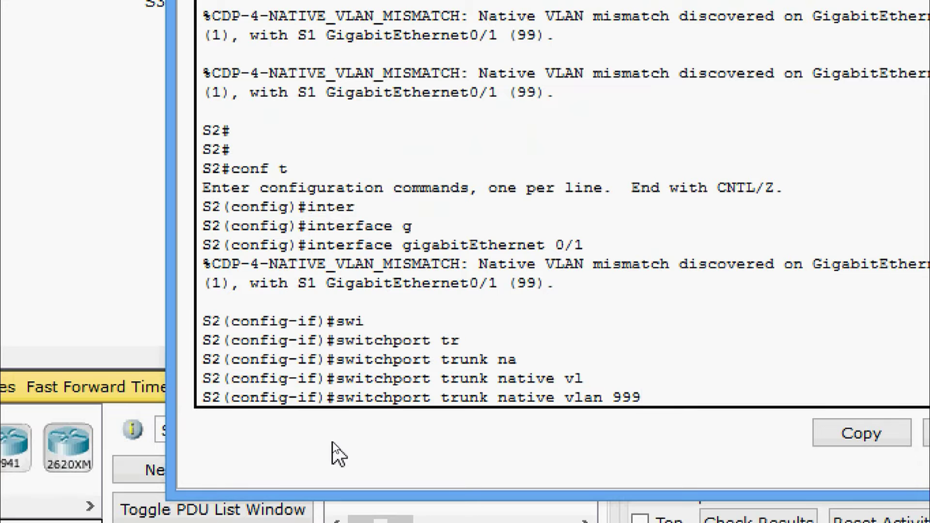
key(BackSpace)
key(Return)
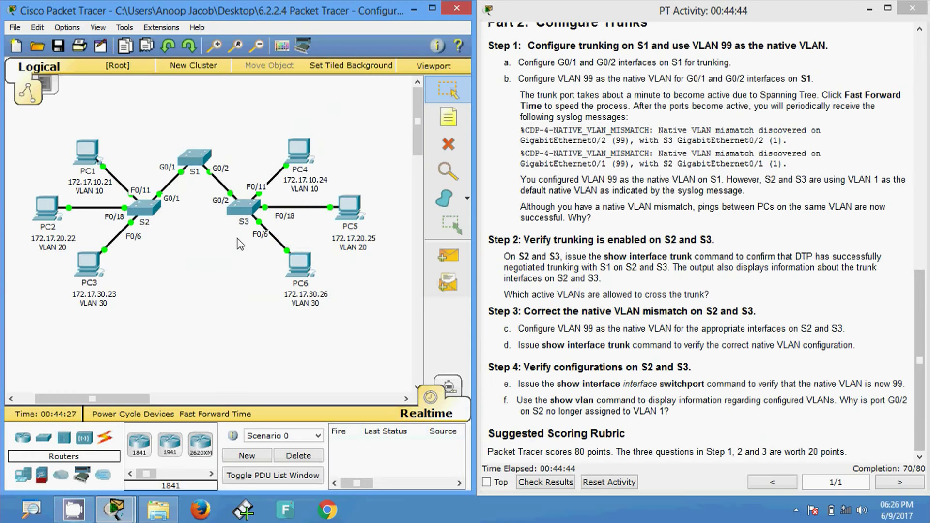
- Reopen S3's command line and enter global configuration mode
click(245, 216)
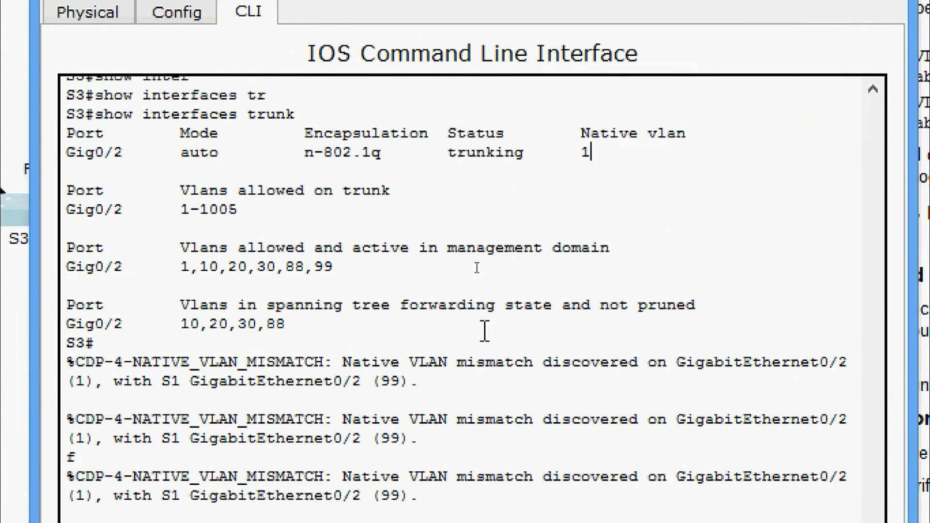
key(Return)
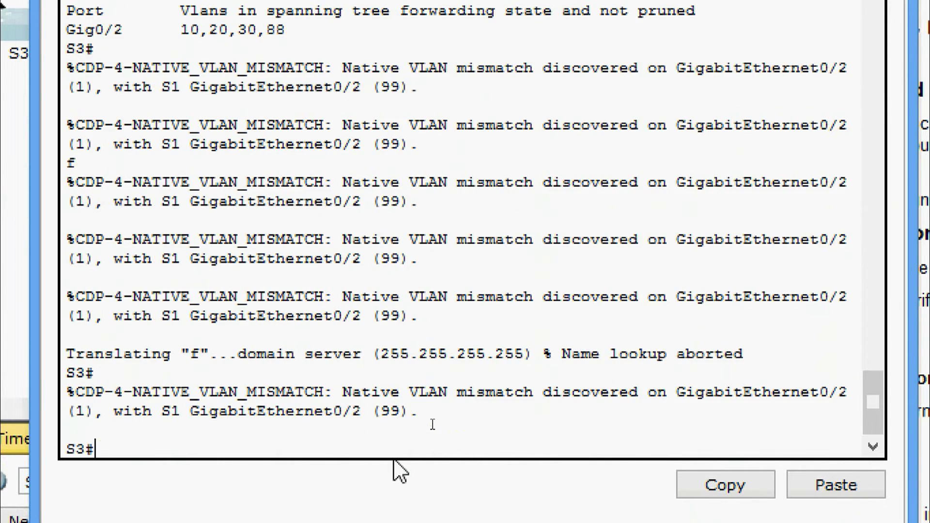
text(conf t)
key(Return)
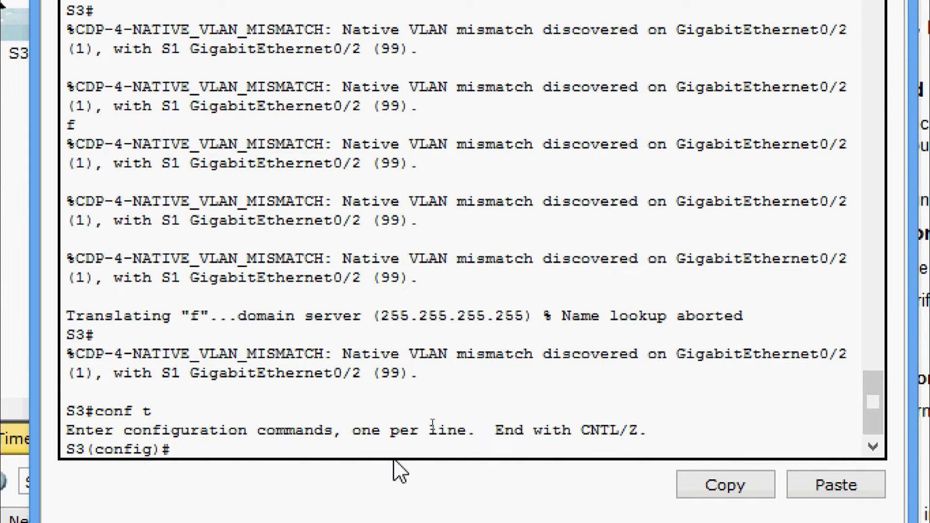
- Enter interface configuration mode for GigabitEthernet 0/2 on S3
text(inter)
key(Tab)
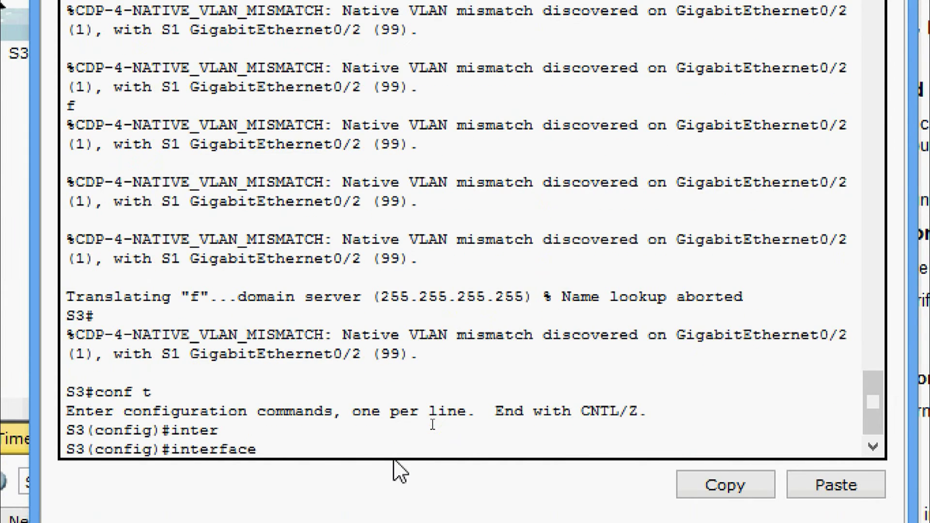
text(g)
key(Tab)
text(0/)
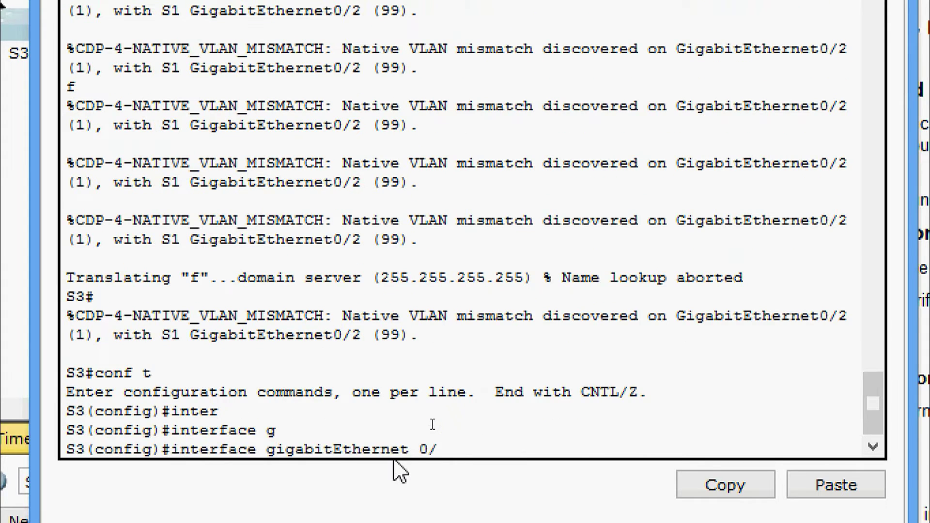
text(2)
key(Return)
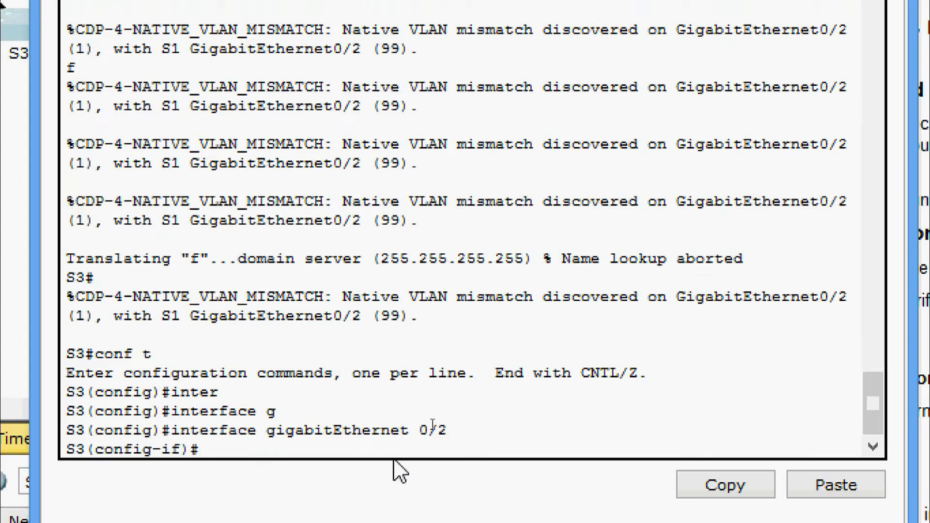
- Set VLAN 99 as the trunk native VLAN on S3's GigabitEthernet 0/2 with switchport trunk native vlan 99
text(swi)
key(Tab)
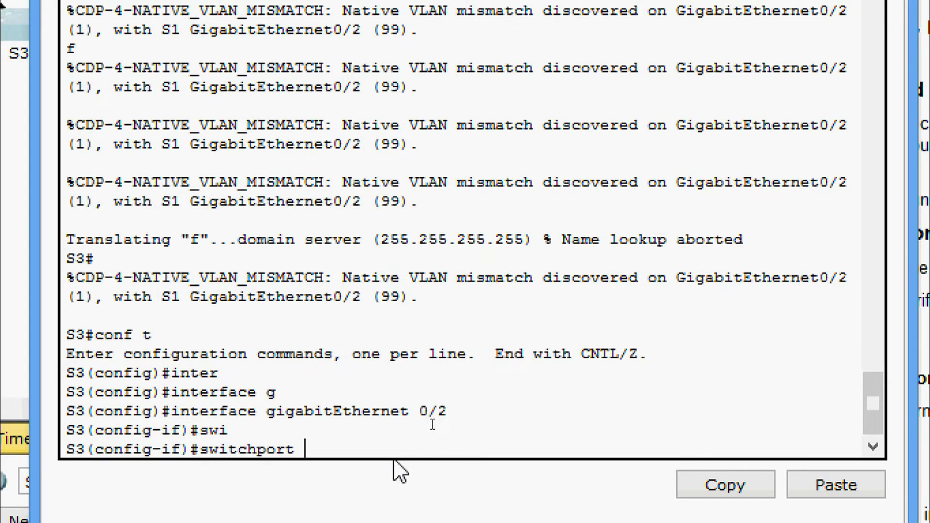
text(tr)
key(Tab)
text(na)
key(Tab)
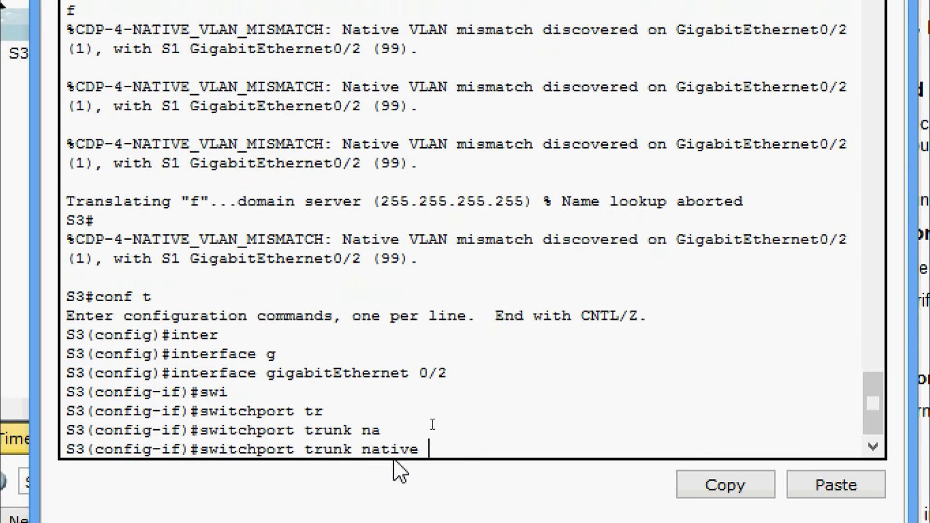
text(v)
key(Tab)
text(99)
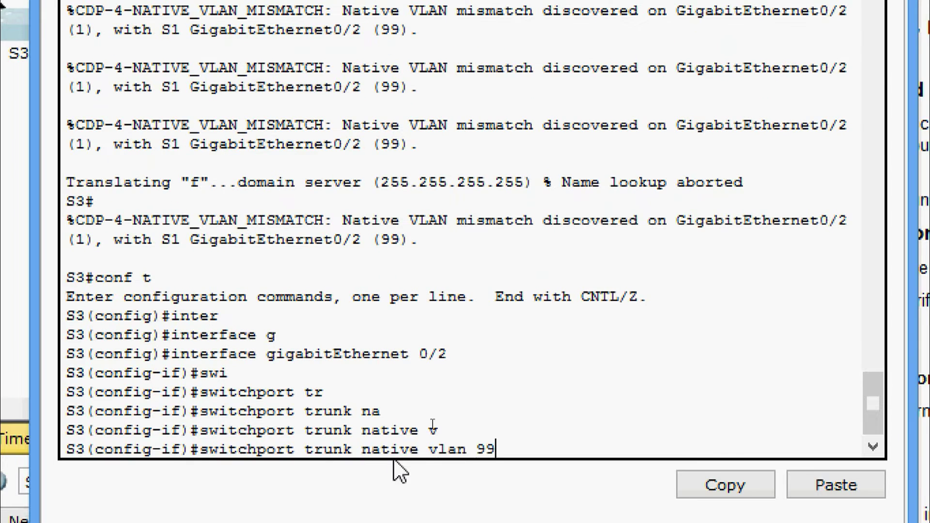
key(Return)
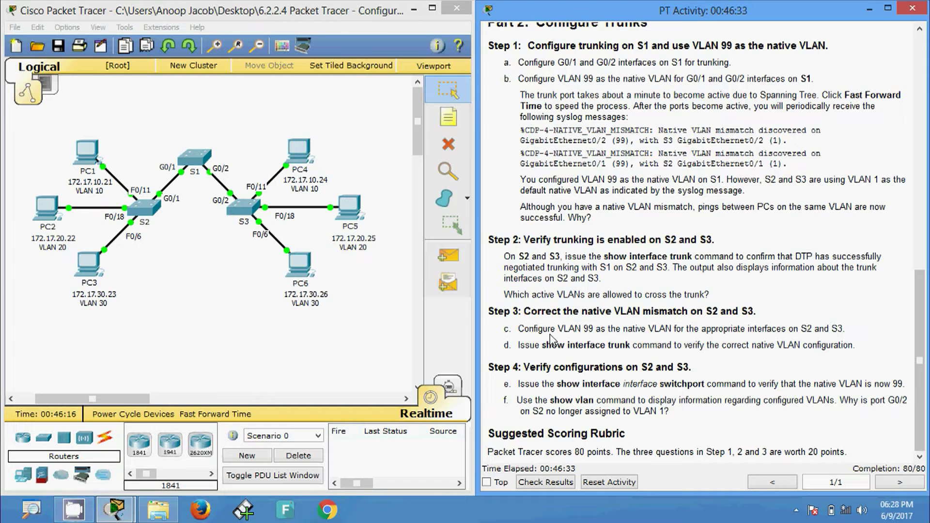
- Reopen S2's command line and exit interface configuration mode to privileged EXEC mode
click(152, 208)
key(Return)
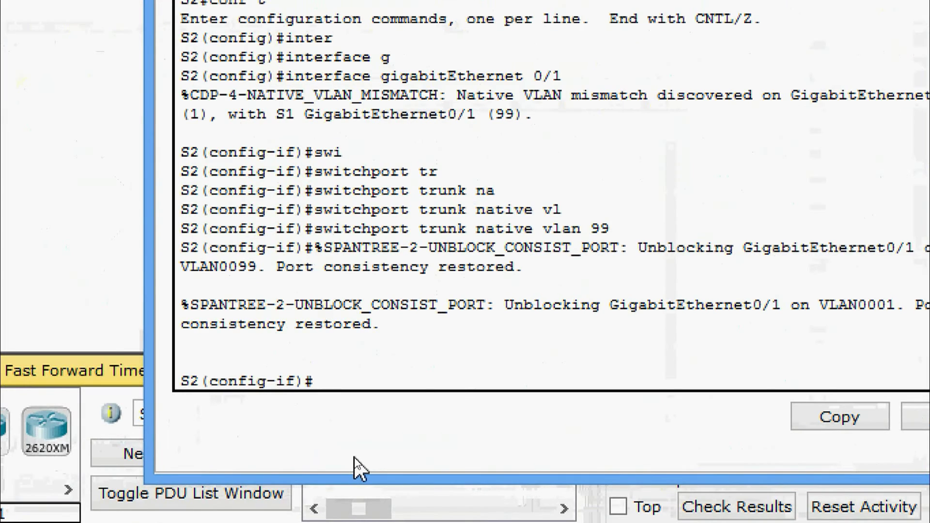
key(ctrl+z)
key(Return)
- Check the native VLAN of S2's trunk with show interfaces trunk, and close the S2 window
text(sh)
key(Tab)
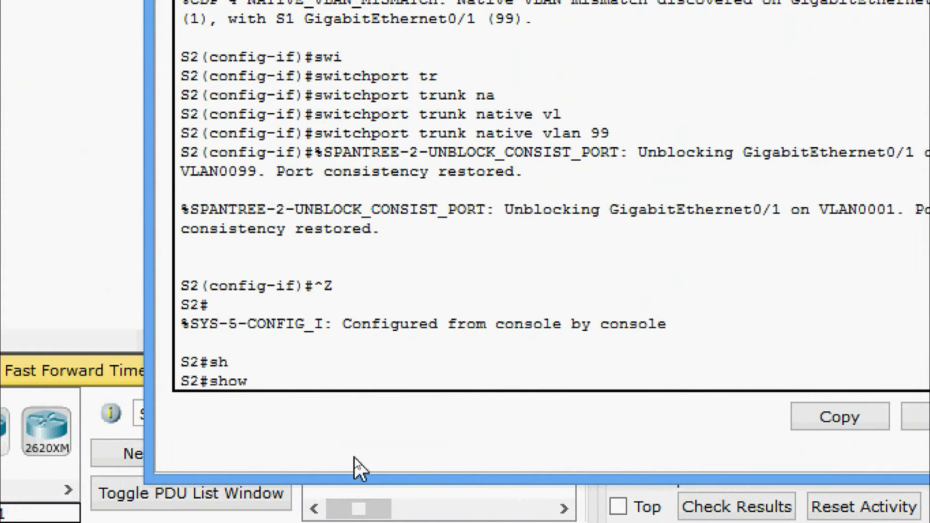
text(inter)
key(Tab)
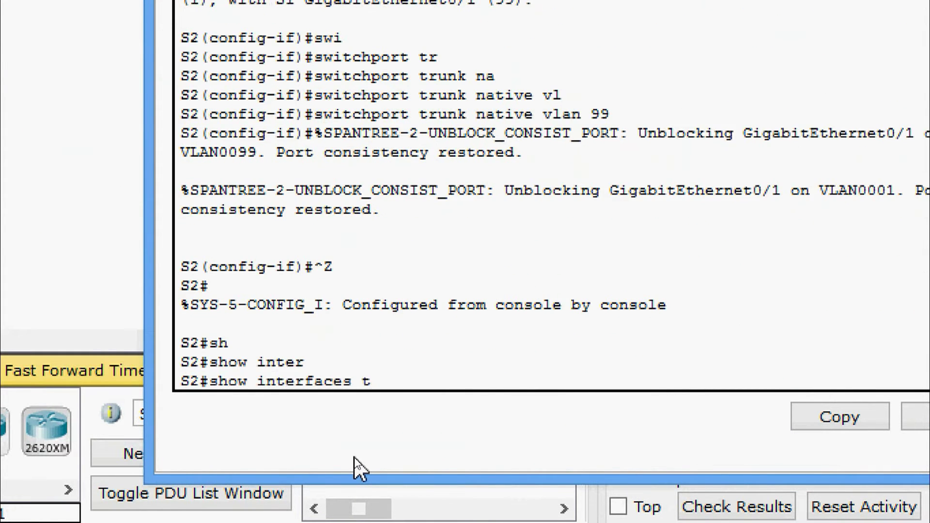
text(t)
key(Tab)
key(Return)
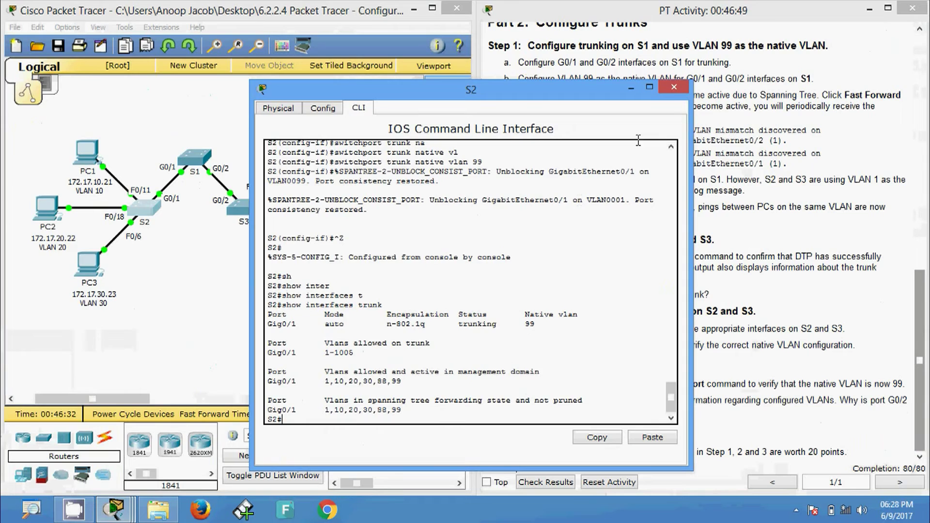
click(673, 86)
- Reopen S3's command line and exit interface configuration mode to privileged EXEC mode
click(245, 211)
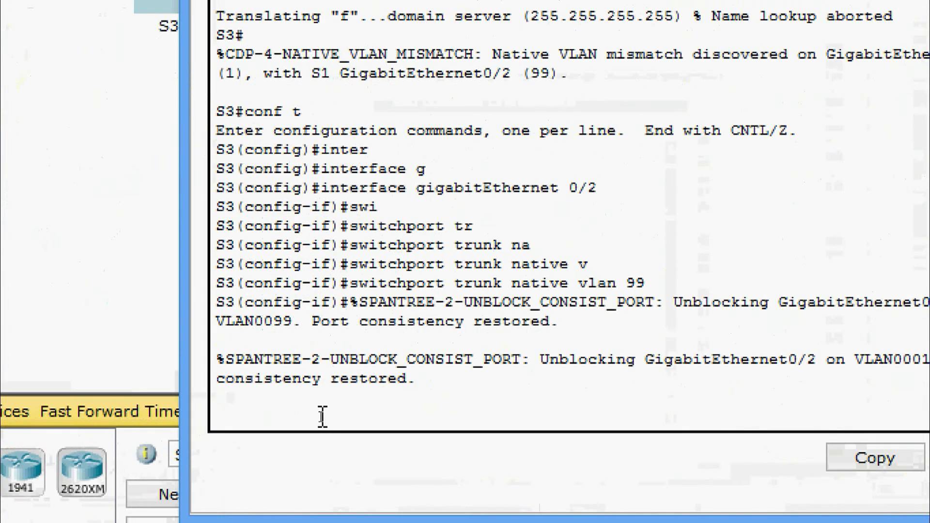
key(Return)
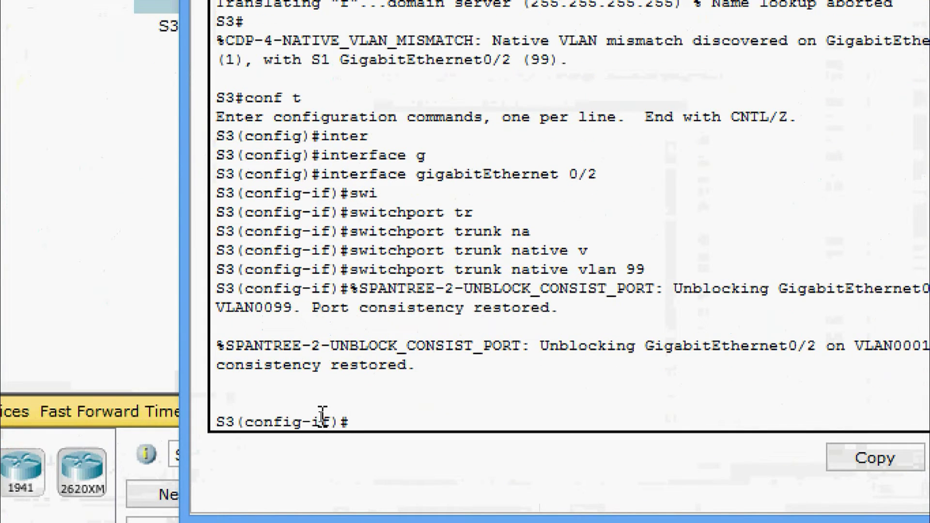
key(ctrl+z)
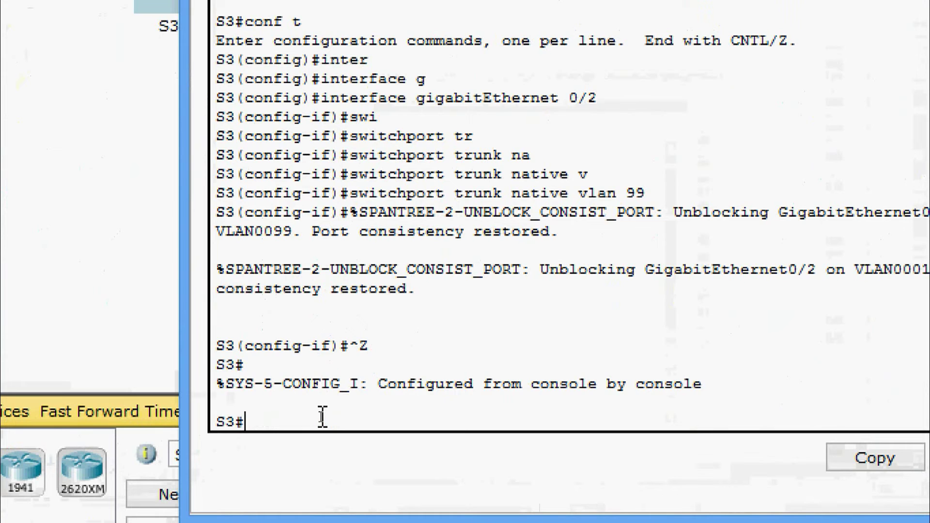
- Check the native VLAN of S3's trunk with show interfaces trunk
text(sh)
key(Tab)
text(inter)
key(Tab)
text(tr)
key(Tab)
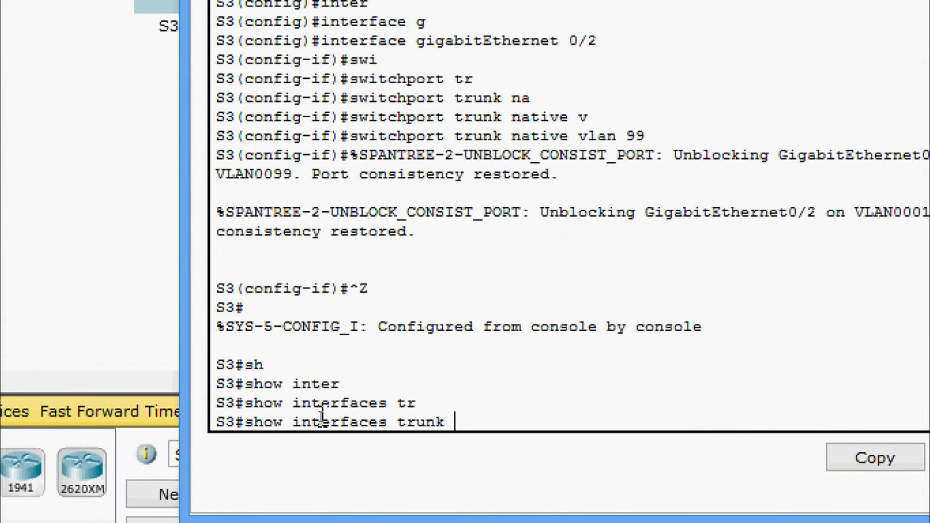
key(Return)
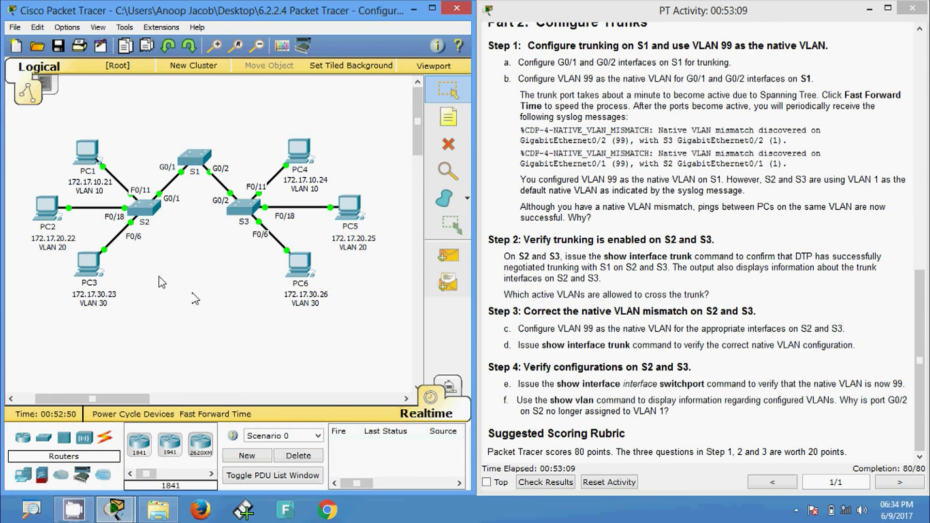
- Open S2's command line and enter privileged EXEC mode with enable
click(144, 208)
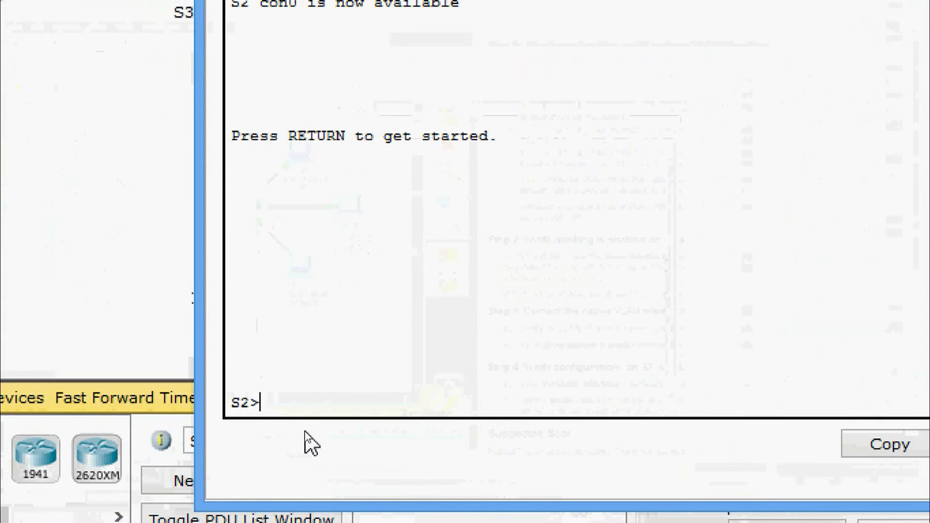
key(Return)
text(ena)
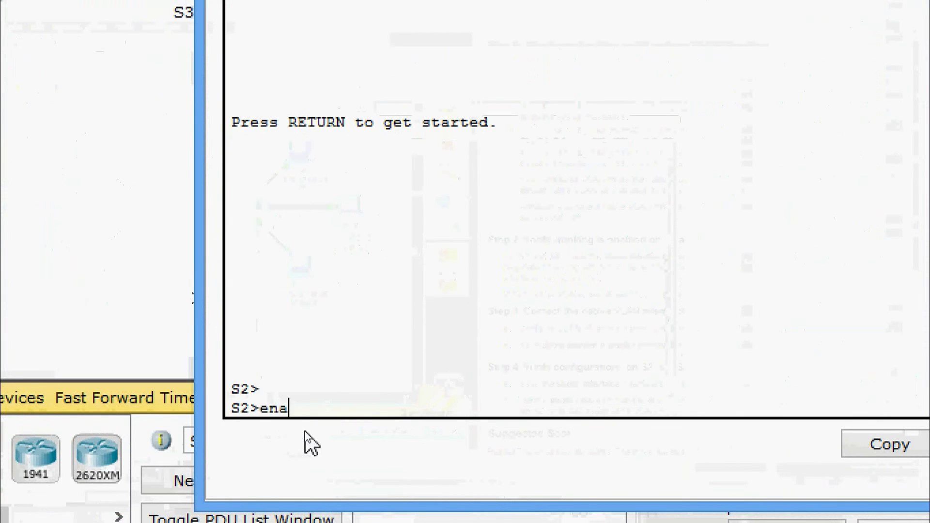
key(Tab)
key(Return)
- Display S2's configured VLANs and their port assignments with show vlan
text(sh)
key(Tab)
text(v)
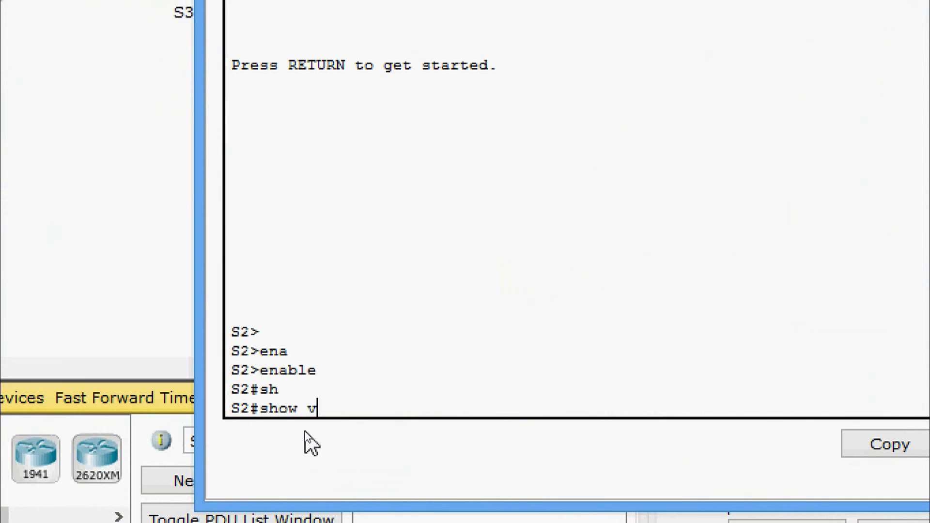
text(l)
key(Tab)
key(Return)
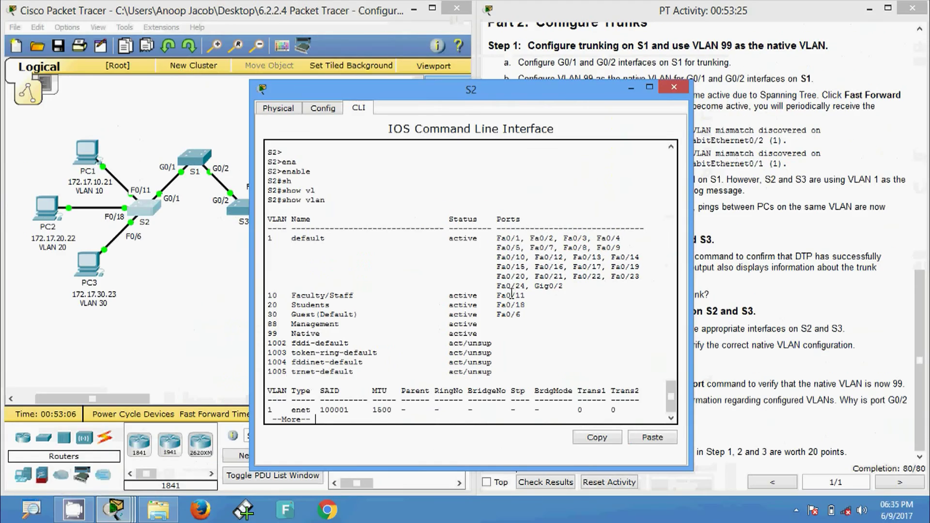
- Switch to S3's command line and display its VLANs and port assignments with show vlan
click(274, 213)
click(242, 215)
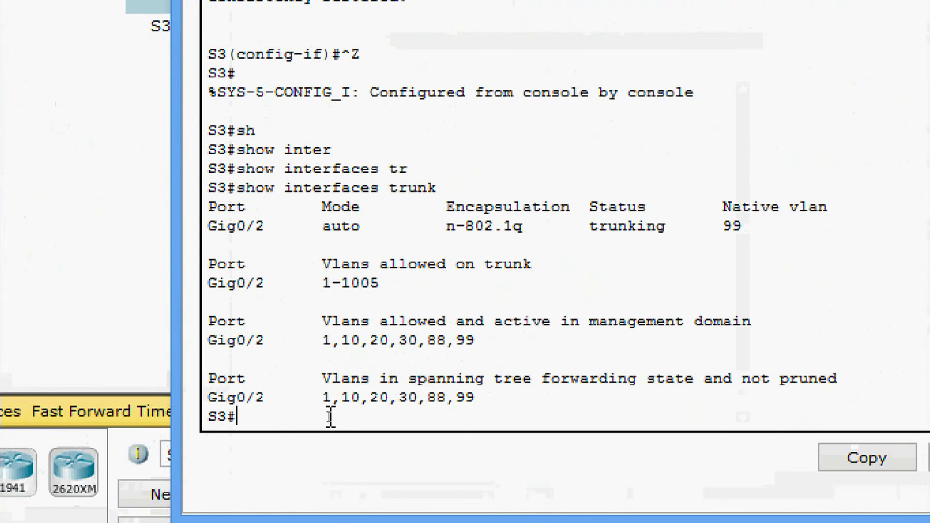
text(sh)
key(Tab)
text(vl)
key(Tab)
key(Return)
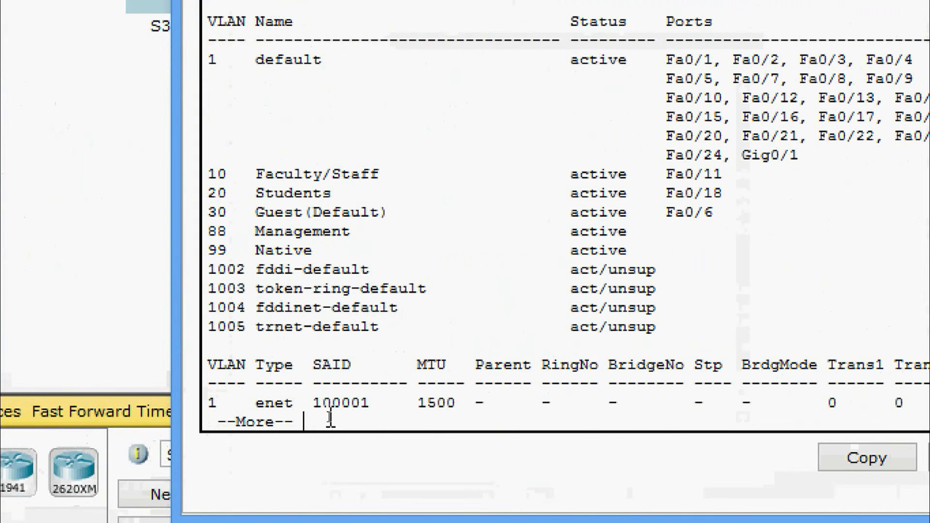